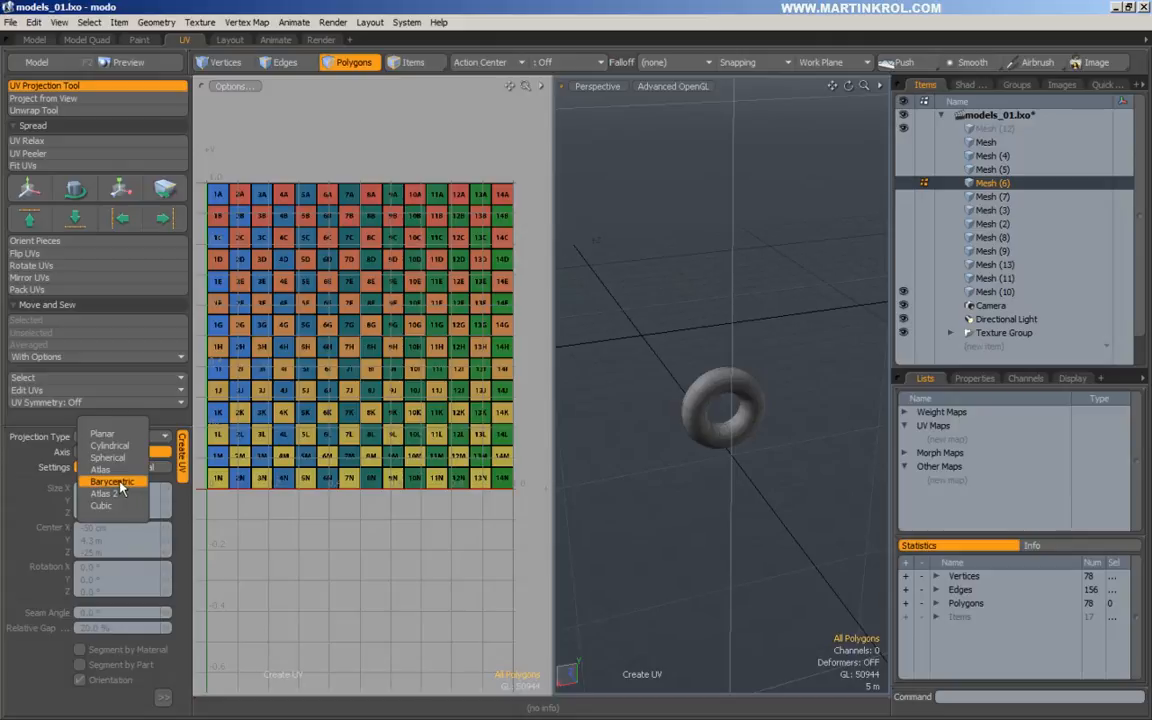
Try a Barycentric projection for the torus mesh's UVs
{"action": "left_click", "coordinate": [112, 482]}
{"action": "left_click", "coordinate": [376, 327]}
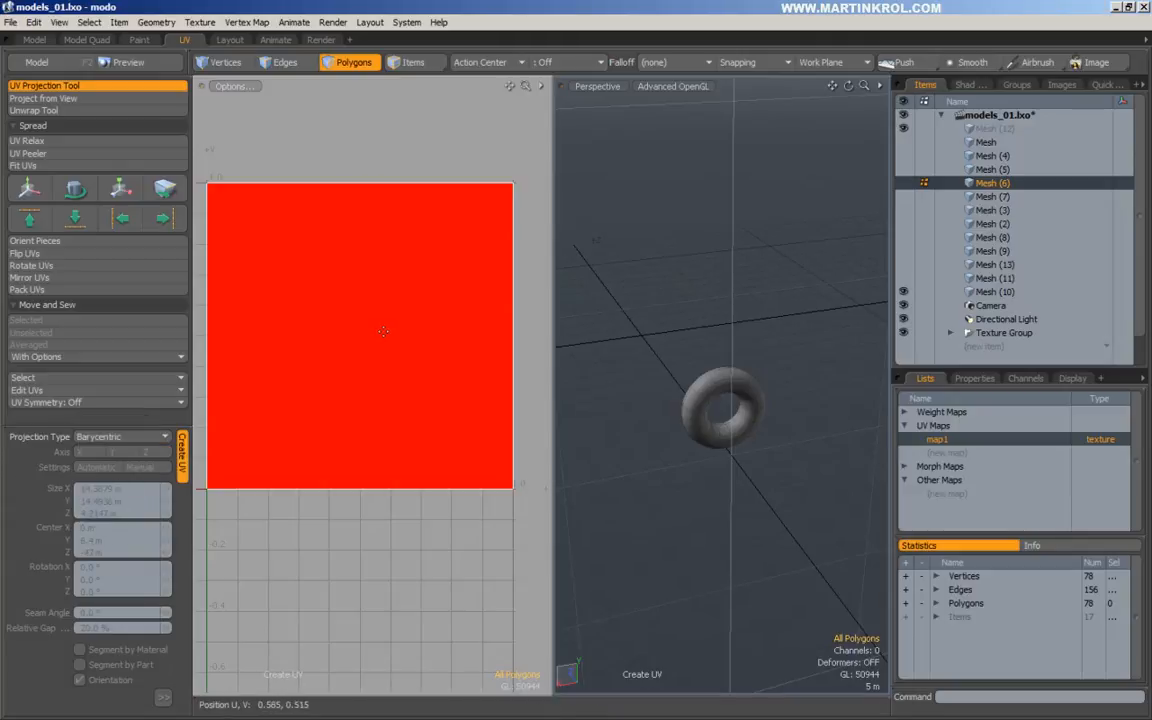
{"action": "scroll", "coordinate": [401, 330], "scroll_direction": "down", "scroll_amount": 2}
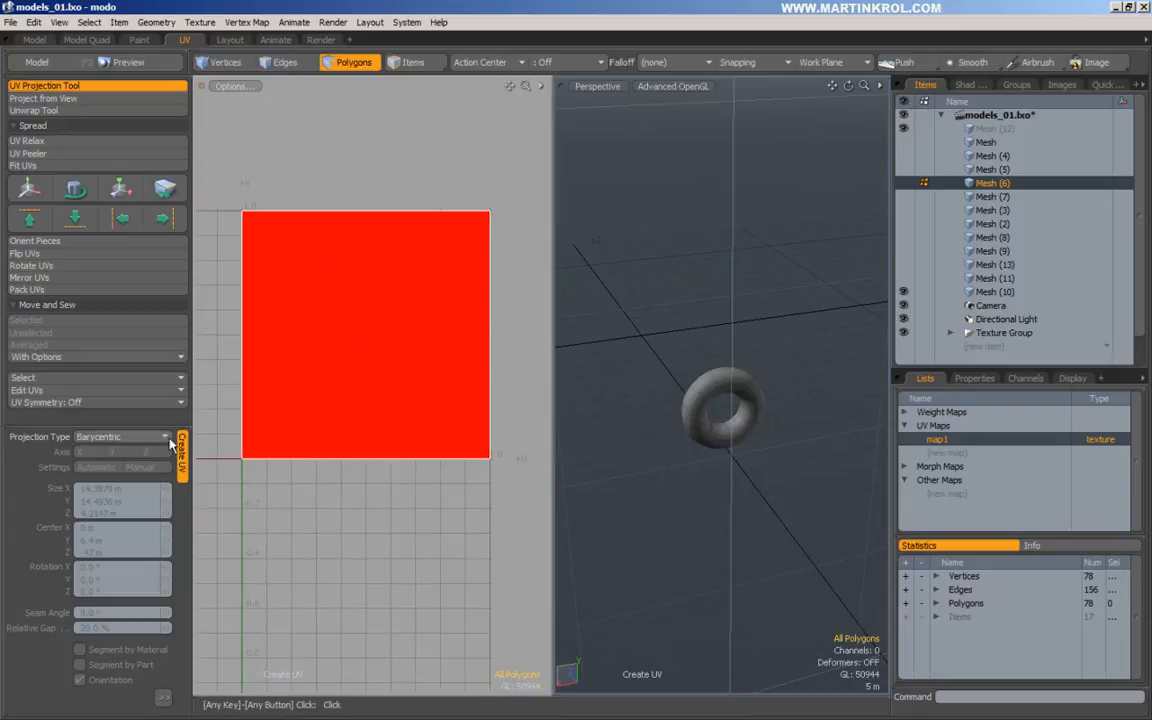
Project the torus's UVs with the Atlas 2 type and assign the checker-textured material to the torus
{"action": "left_click", "coordinate": [120, 437]}
{"action": "left_click", "coordinate": [100, 414]}
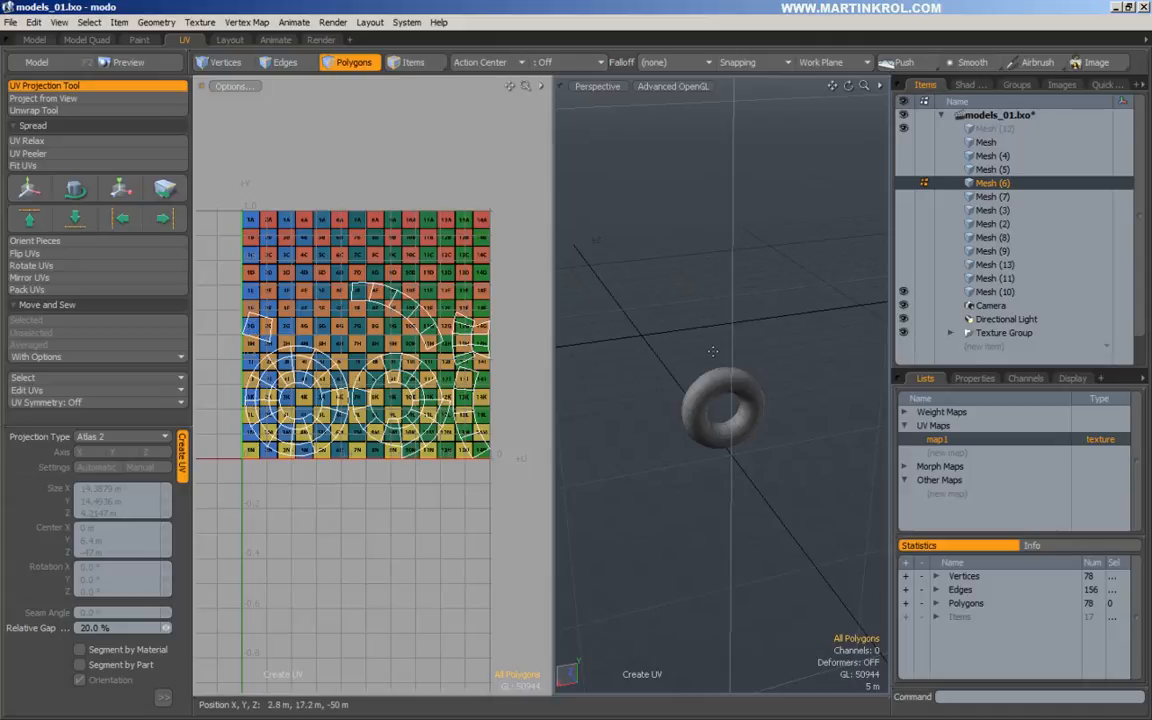
{"action": "key", "text": "q"}
{"action": "key", "text": "m"}
{"action": "left_click", "coordinate": [704, 464]}
Examine how the numbered checker texture lies on the torus and compare it with the UV islands
{"action": "right_click_drag", "start_coordinate": [717, 437], "coordinate": [790, 410], "text": "alt"}
{"action": "left_click_drag", "start_coordinate": [762, 419], "coordinate": [718, 432], "text": "alt"}
{"action": "right_click_drag", "start_coordinate": [718, 432], "coordinate": [779, 409], "text": "alt"}
{"action": "middle_click_drag", "start_coordinate": [779, 409], "coordinate": [793, 461], "text": "alt"}
{"action": "middle_click_drag", "start_coordinate": [740, 387], "coordinate": [763, 396], "text": "alt"}
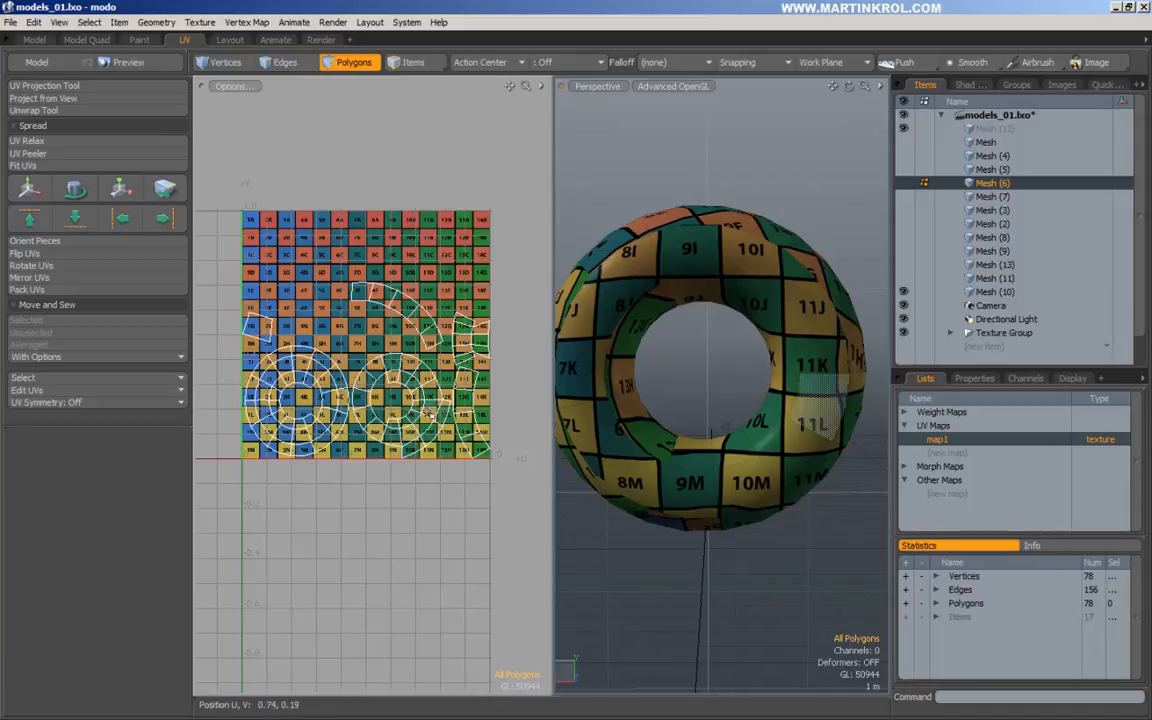
{"action": "scroll", "coordinate": [360, 415], "scroll_direction": "up", "scroll_amount": 3}
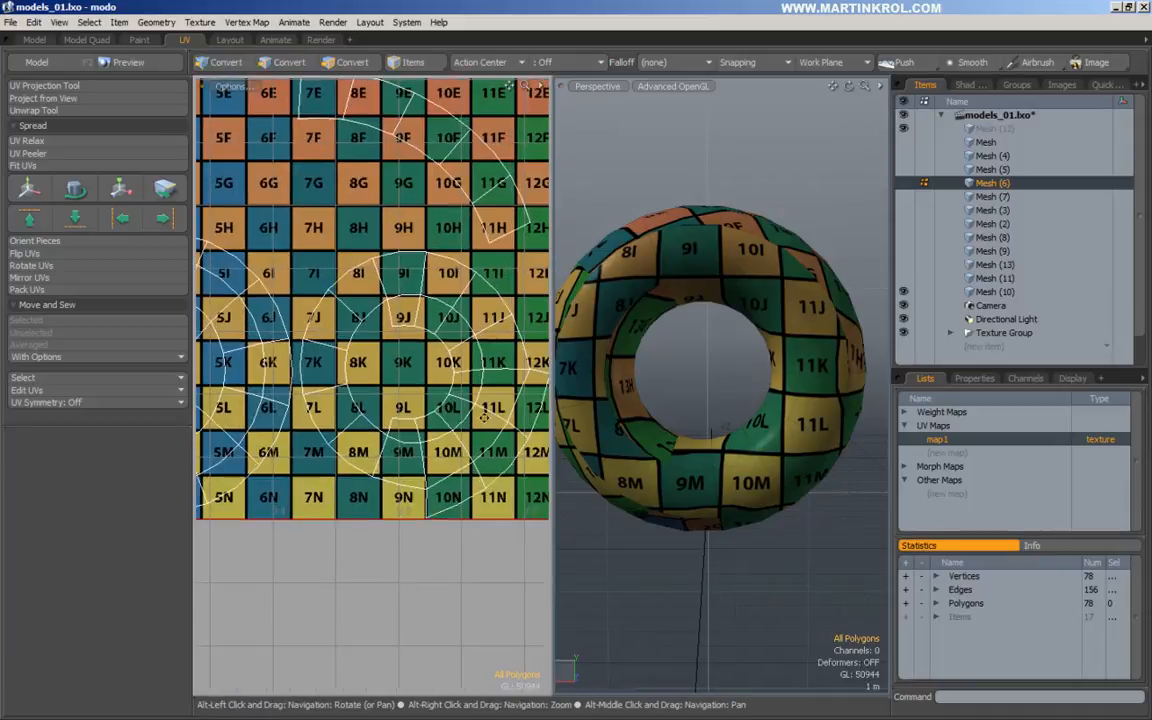
{"action": "scroll", "coordinate": [381, 303], "scroll_direction": "down", "scroll_amount": 3}
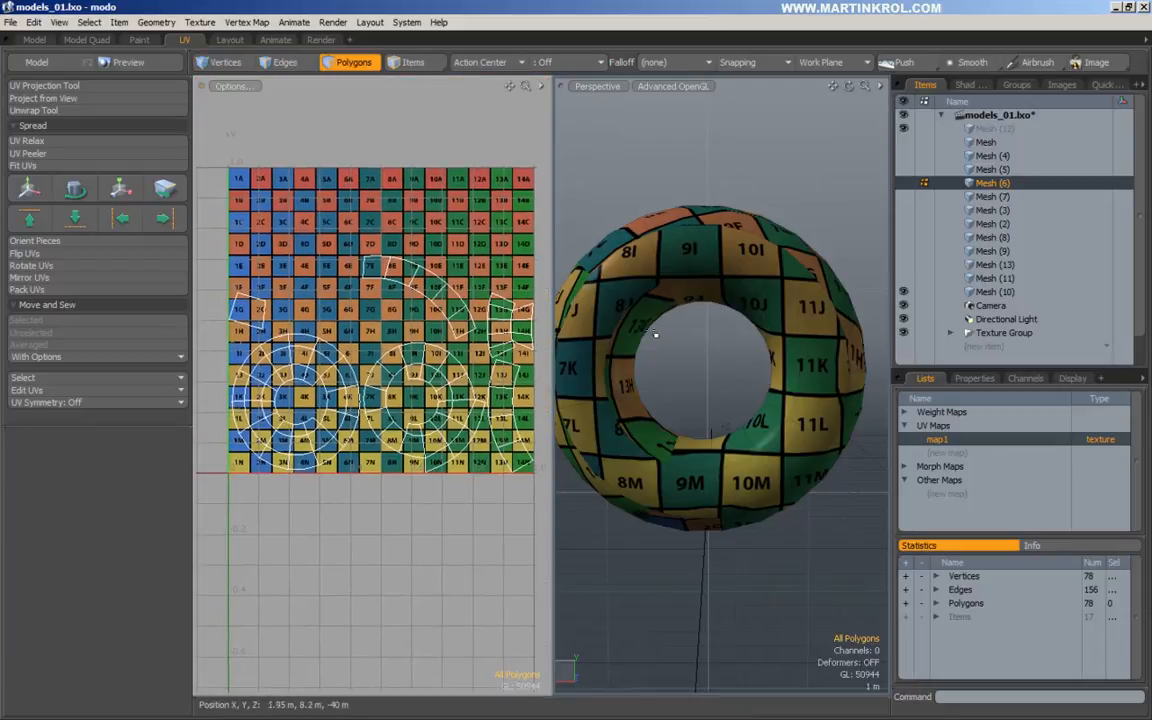
{"action": "scroll", "coordinate": [676, 306], "scroll_direction": "down", "scroll_amount": 2}
{"action": "left_click_drag", "start_coordinate": [676, 306], "coordinate": [866, 300], "text": "alt"}
{"action": "scroll", "coordinate": [730, 390], "scroll_direction": "down", "scroll_amount": 1}
Switch to the cube item Mesh and project its UVs with the Atlas type
{"action": "left_click", "coordinate": [995, 142]}
{"action": "key", "text": "a"}
{"action": "left_click_drag", "start_coordinate": [725, 166], "coordinate": [823, 226], "text": "alt"}
{"action": "right_click_drag", "start_coordinate": [823, 226], "coordinate": [740, 226], "text": "alt"}
{"action": "left_click_drag", "start_coordinate": [690, 200], "coordinate": [775, 195], "text": "alt"}
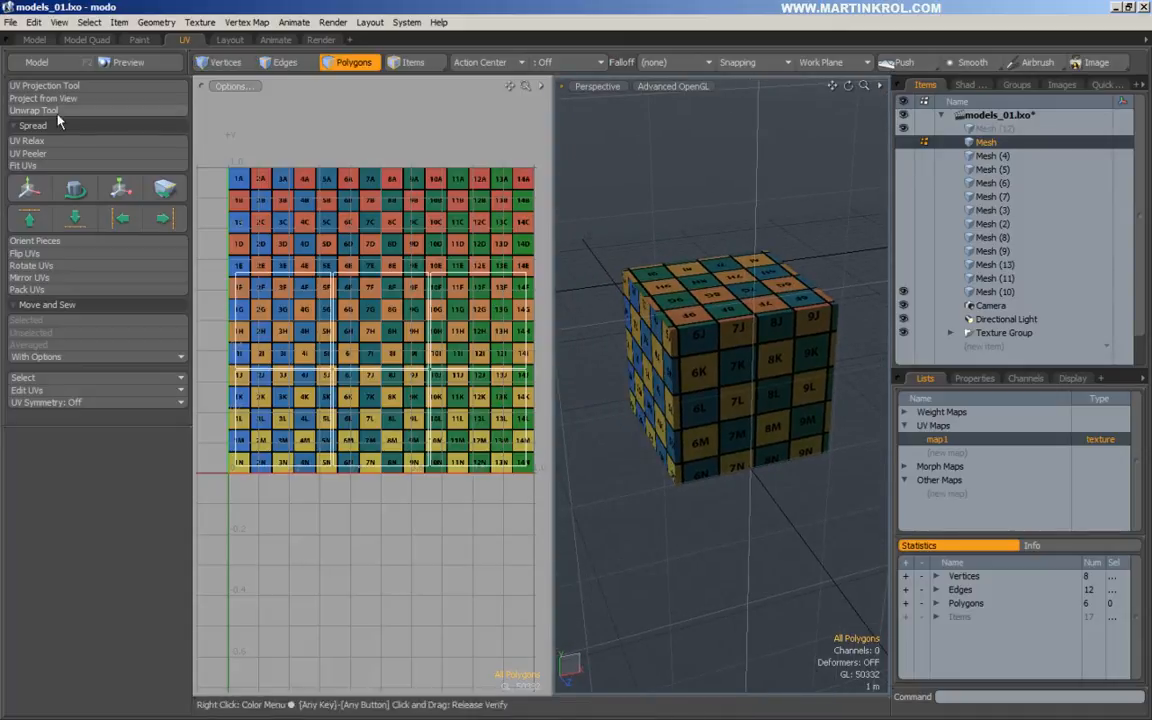
{"action": "left_click", "coordinate": [45, 87]}
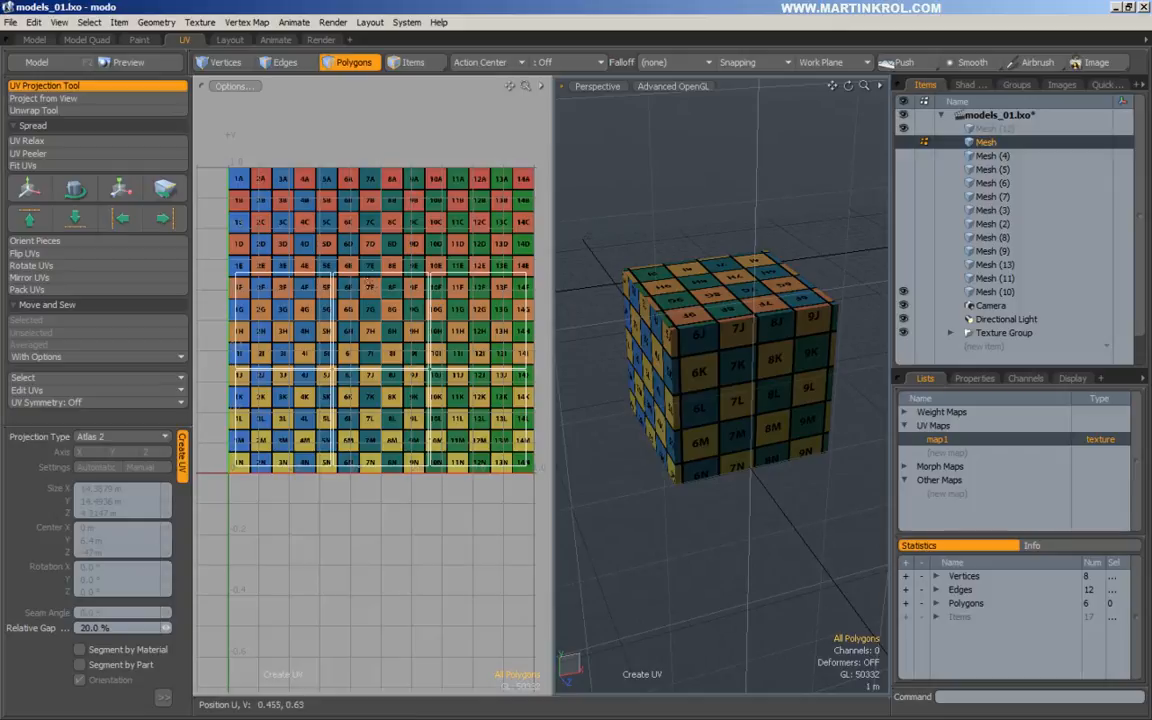
{"action": "left_click", "coordinate": [100, 436]}
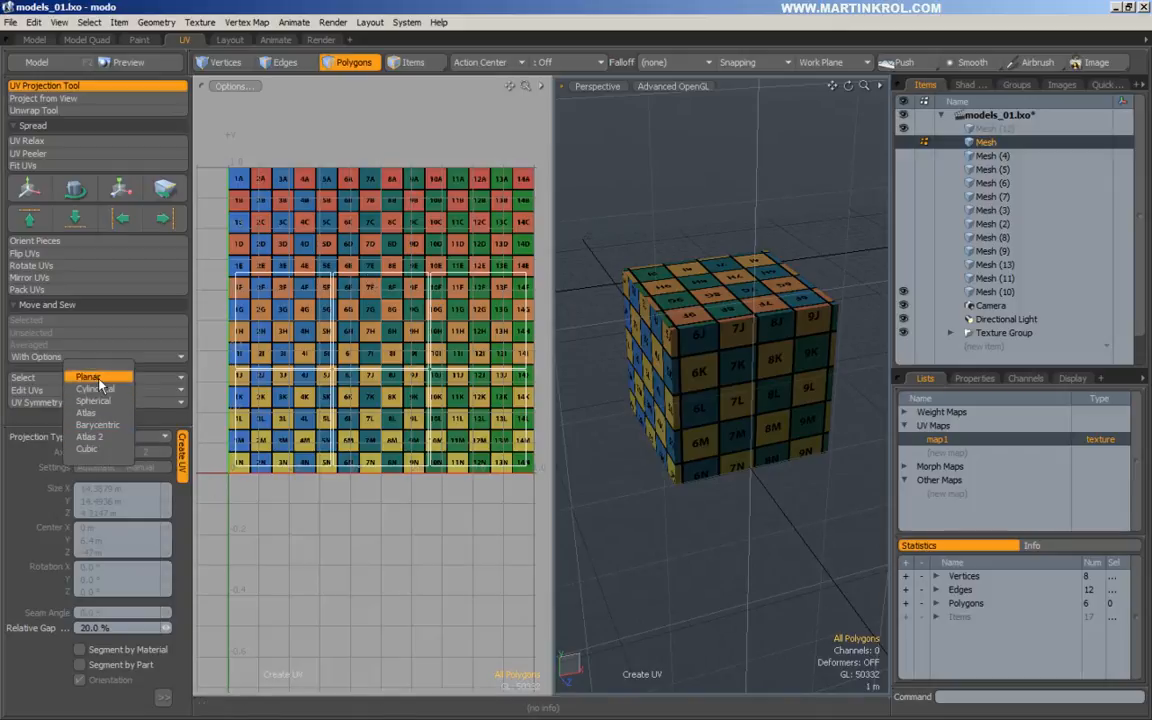
{"action": "left_click", "coordinate": [86, 413]}
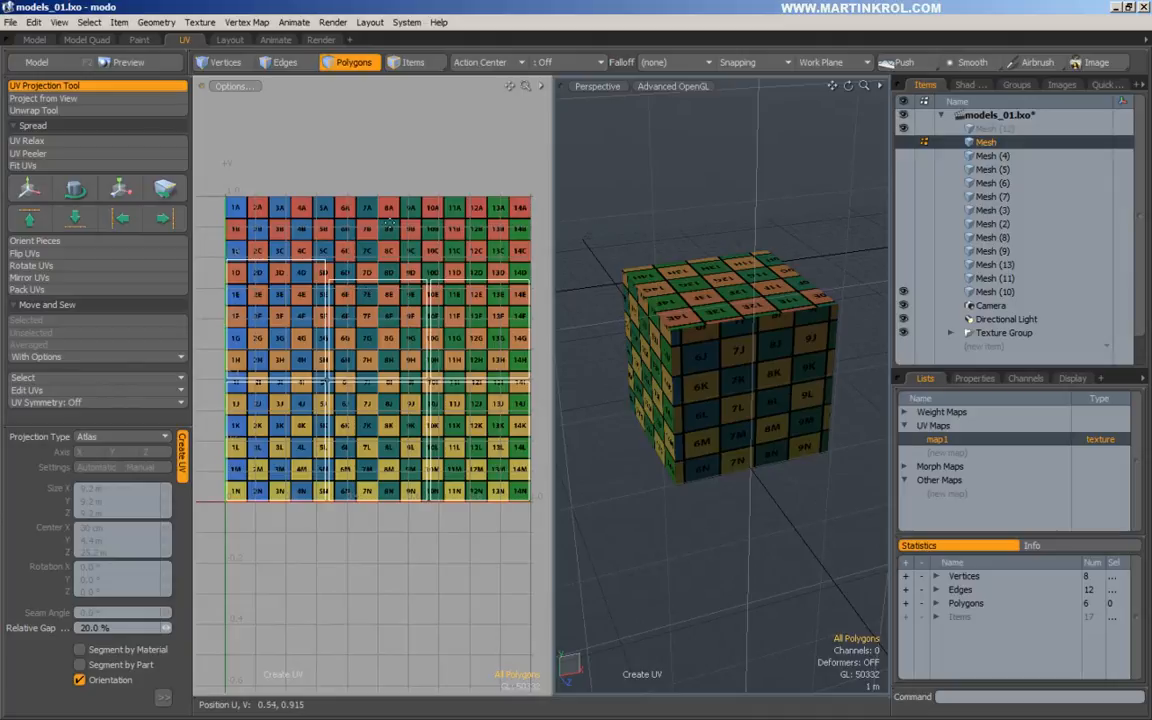
{"action": "key", "text": "space"}
Select the cube's UV islands one by one to examine which face each maps to, and inspect the cube from other sides
{"action": "double_click", "coordinate": [298, 345]}
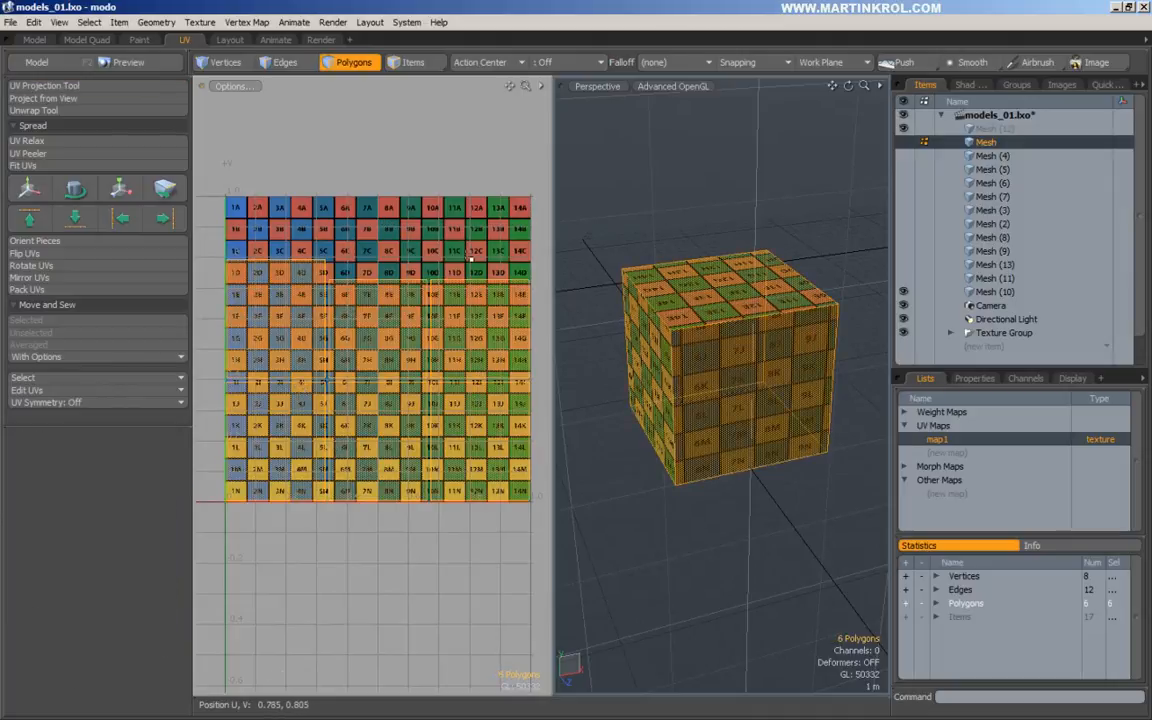
{"action": "left_click", "coordinate": [478, 261]}
{"action": "left_click", "coordinate": [494, 315]}
{"action": "left_click", "coordinate": [386, 339]}
{"action": "left_click", "coordinate": [397, 412]}
{"action": "left_click", "coordinate": [303, 411]}
{"action": "left_click", "coordinate": [296, 338]}
{"action": "left_click", "coordinate": [465, 335]}
{"action": "left_click", "coordinate": [365, 425]}
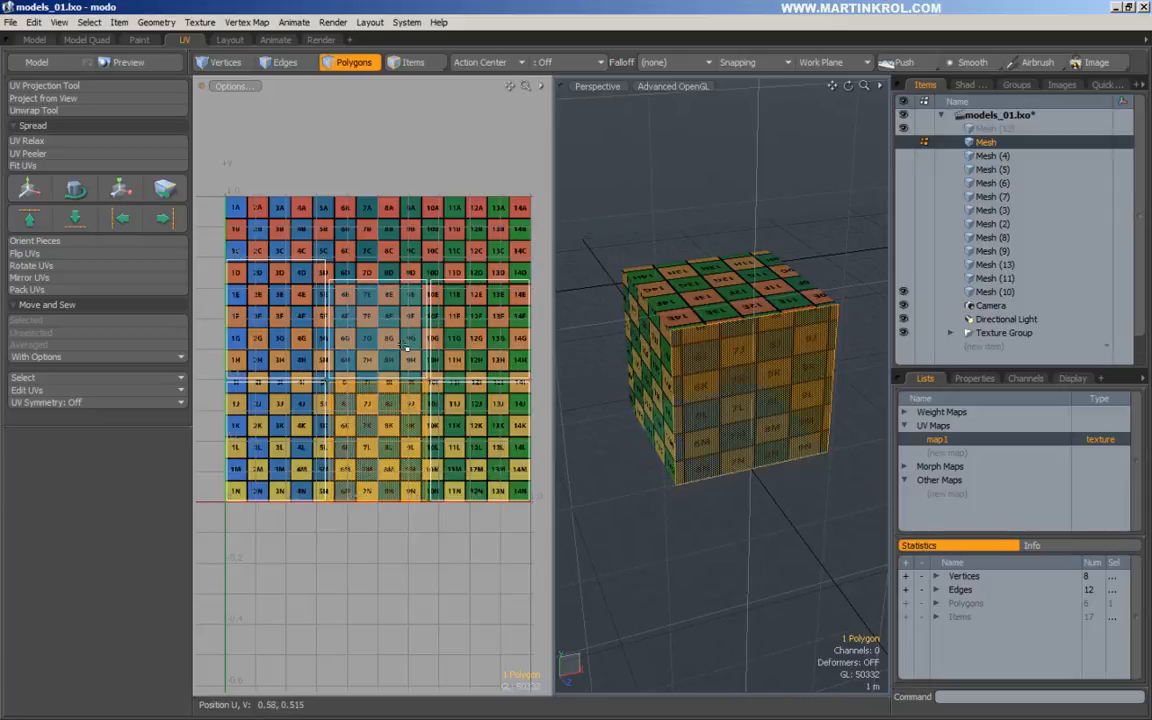
{"action": "left_click", "coordinate": [411, 215]}
{"action": "left_click_drag", "start_coordinate": [783, 301], "coordinate": [656, 310], "text": "alt"}
{"action": "left_click_drag", "start_coordinate": [735, 337], "coordinate": [668, 362], "text": "alt"}
{"action": "left_click_drag", "start_coordinate": [766, 386], "coordinate": [808, 399], "text": "alt"}
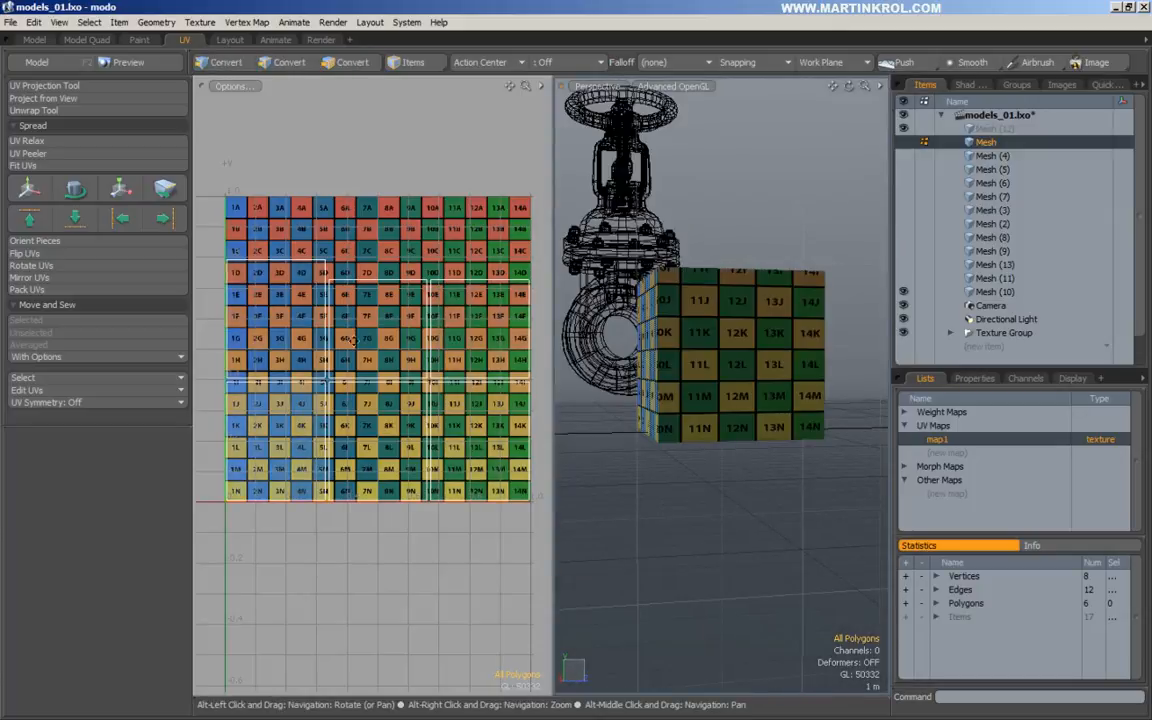
Move the upper edge of the taller upper UV island by -0.065 in V, level with the neighbouring islands
{"action": "left_click_drag", "start_coordinate": [353, 341], "coordinate": [380, 391], "text": "alt"}
{"action": "scroll", "coordinate": [372, 364], "scroll_direction": "down", "scroll_amount": 2}
{"action": "scroll", "coordinate": [372, 364], "scroll_direction": "up", "scroll_amount": 1}
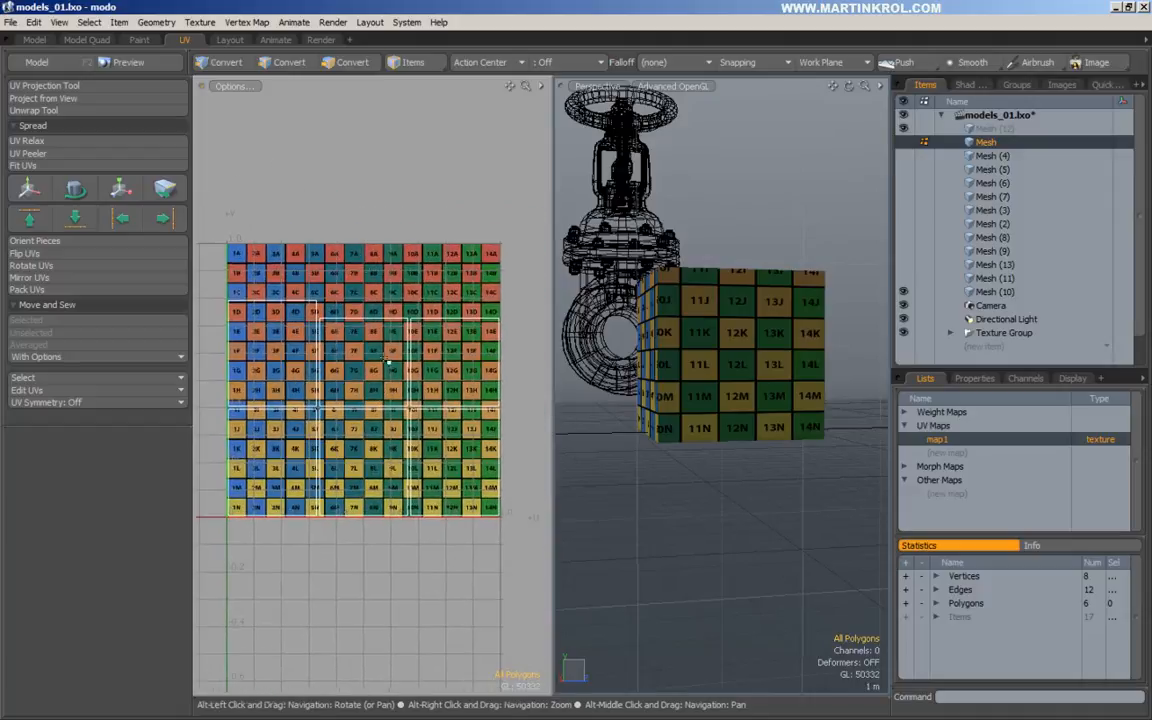
{"action": "key", "text": "space"}
{"action": "key", "text": "space"}
{"action": "left_click", "coordinate": [259, 300]}
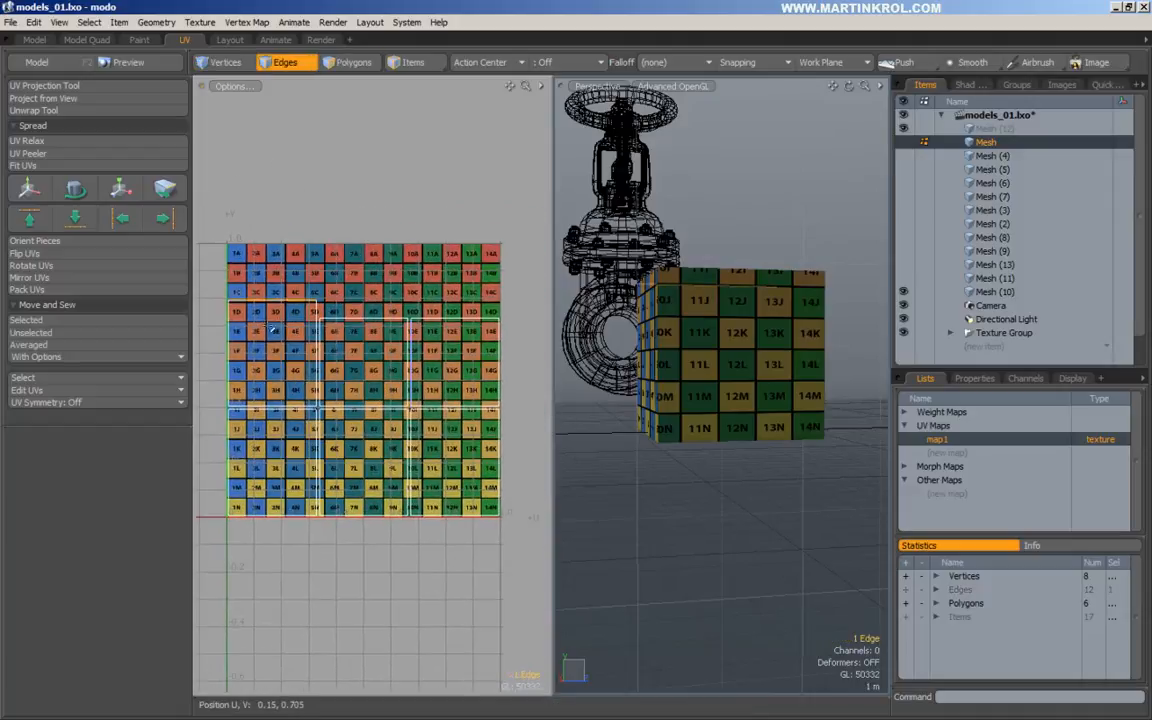
{"action": "left_click_drag", "start_coordinate": [600, 338], "coordinate": [820, 342], "text": "alt"}
{"action": "key", "text": "w"}
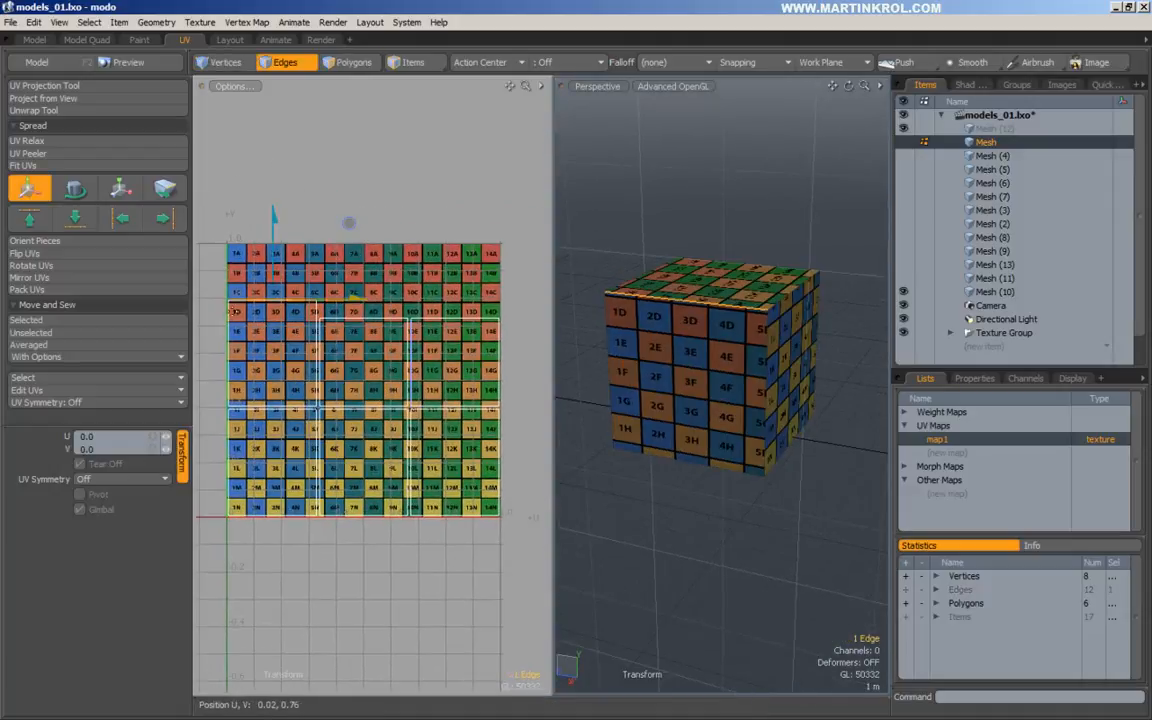
{"action": "left_click_drag", "start_coordinate": [277, 241], "coordinate": [277, 259]}
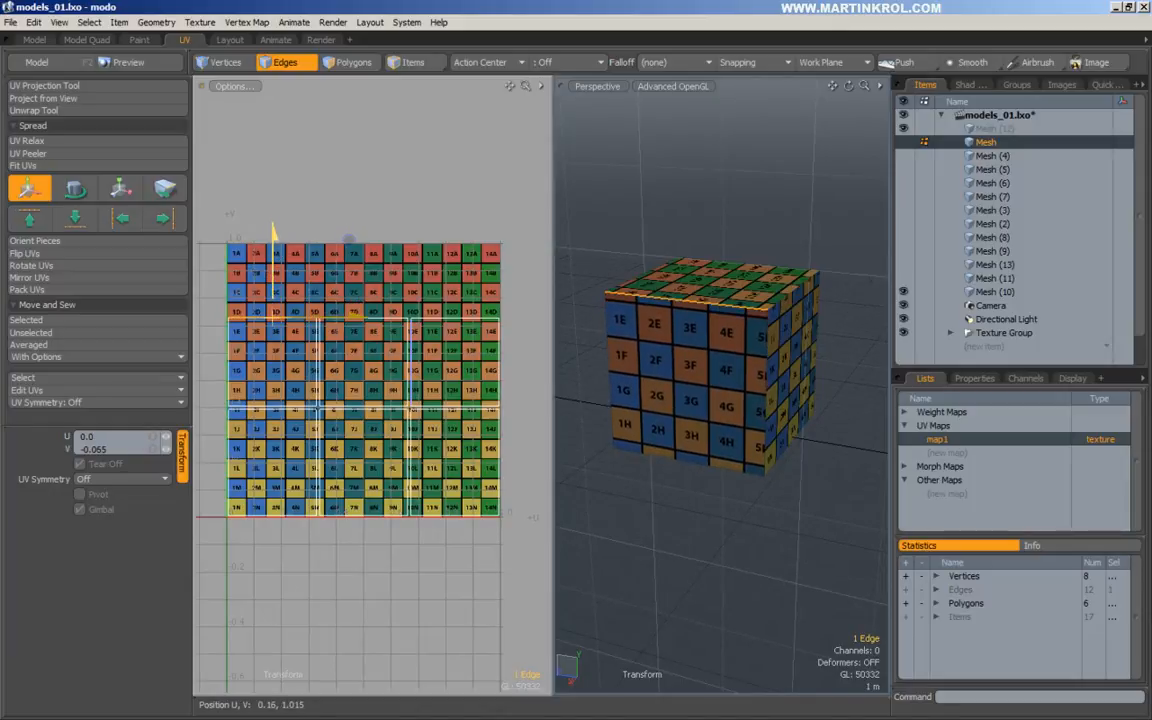
{"action": "key", "text": "space"}
Move the bottom edges of the lower row of UV islands slightly up and clear the selection
{"action": "right_click_drag", "start_coordinate": [512, 550], "coordinate": [197, 500]}
{"action": "key", "text": "w"}
{"action": "left_click_drag", "start_coordinate": [364, 439], "coordinate": [364, 426]}
{"action": "left_click_drag", "start_coordinate": [775, 427], "coordinate": [663, 427], "text": "alt"}
{"action": "key", "text": "space"}
{"action": "left_click", "coordinate": [656, 502]}
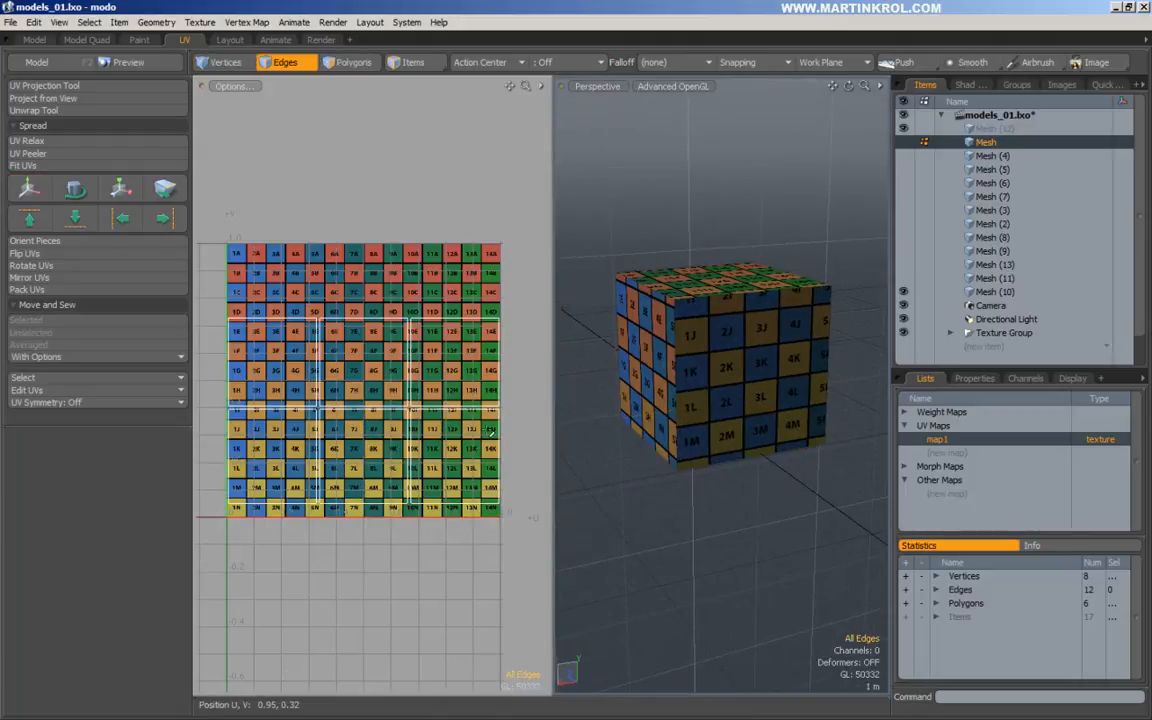
Try to scale the upper row's middle UV island in polygon mode
{"action": "left_click", "coordinate": [350, 62]}
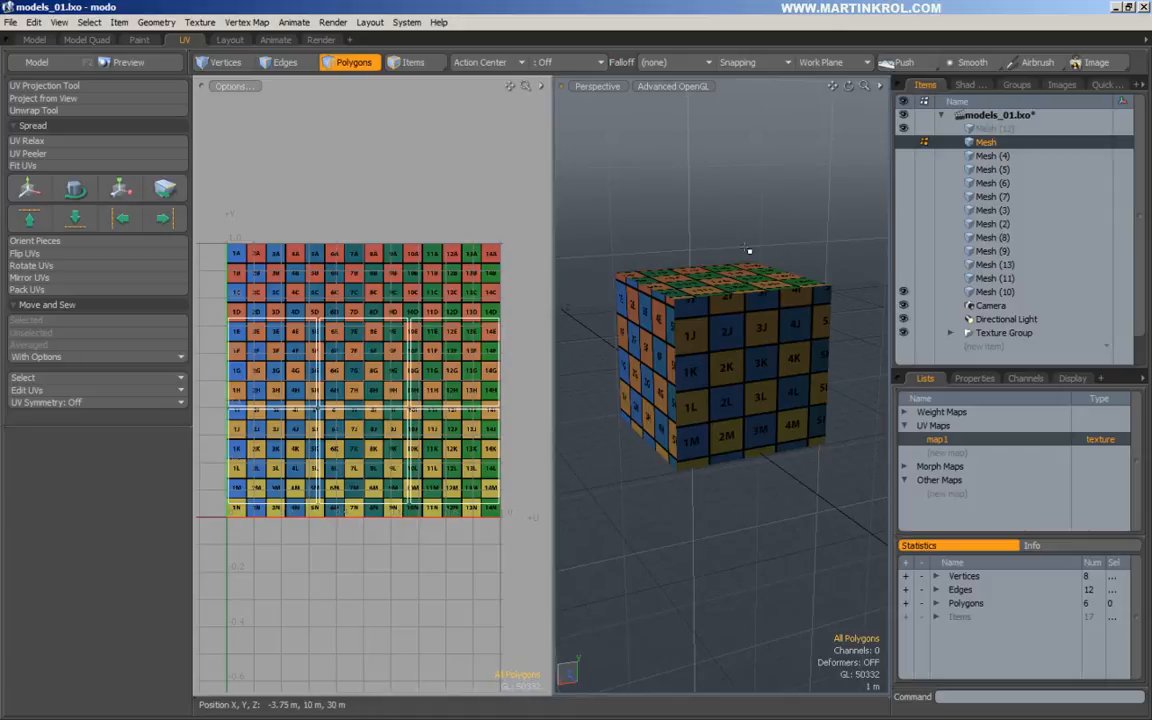
{"action": "left_click", "coordinate": [378, 370]}
{"action": "key", "text": "r"}
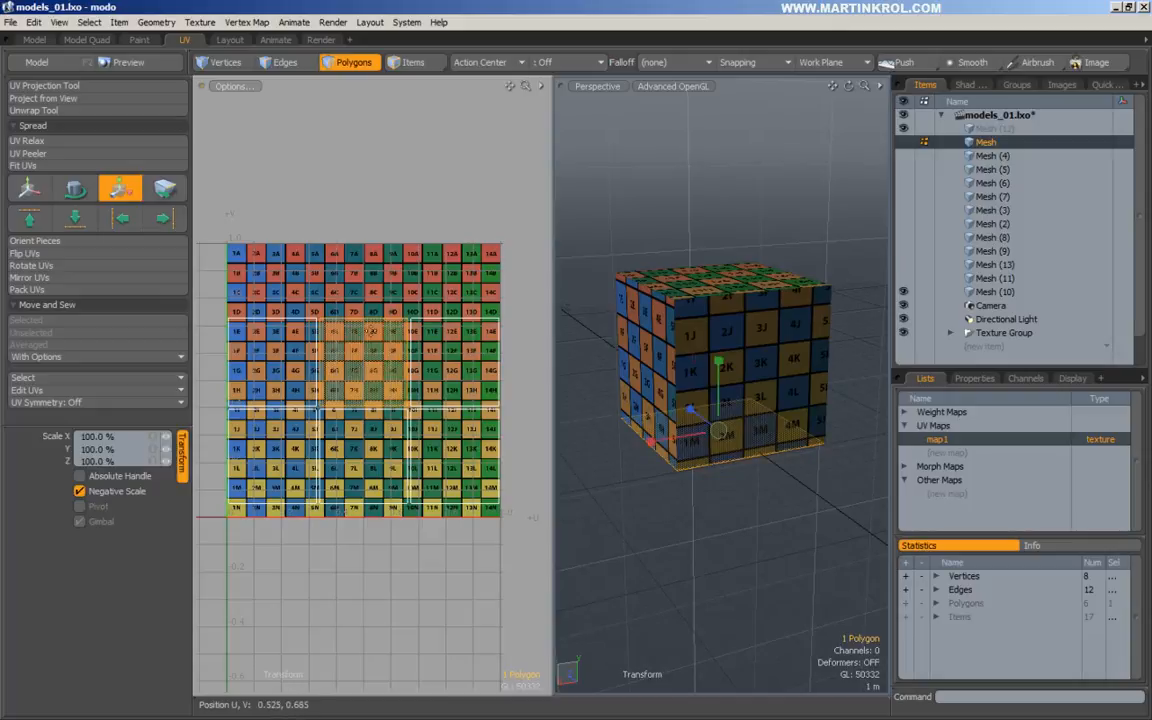
{"action": "left_click_drag", "start_coordinate": [365, 286], "coordinate": [406, 300]}
{"action": "key", "text": "ctrl+z"}
{"action": "key", "text": "Escape"}
{"action": "key", "text": "Escape"}
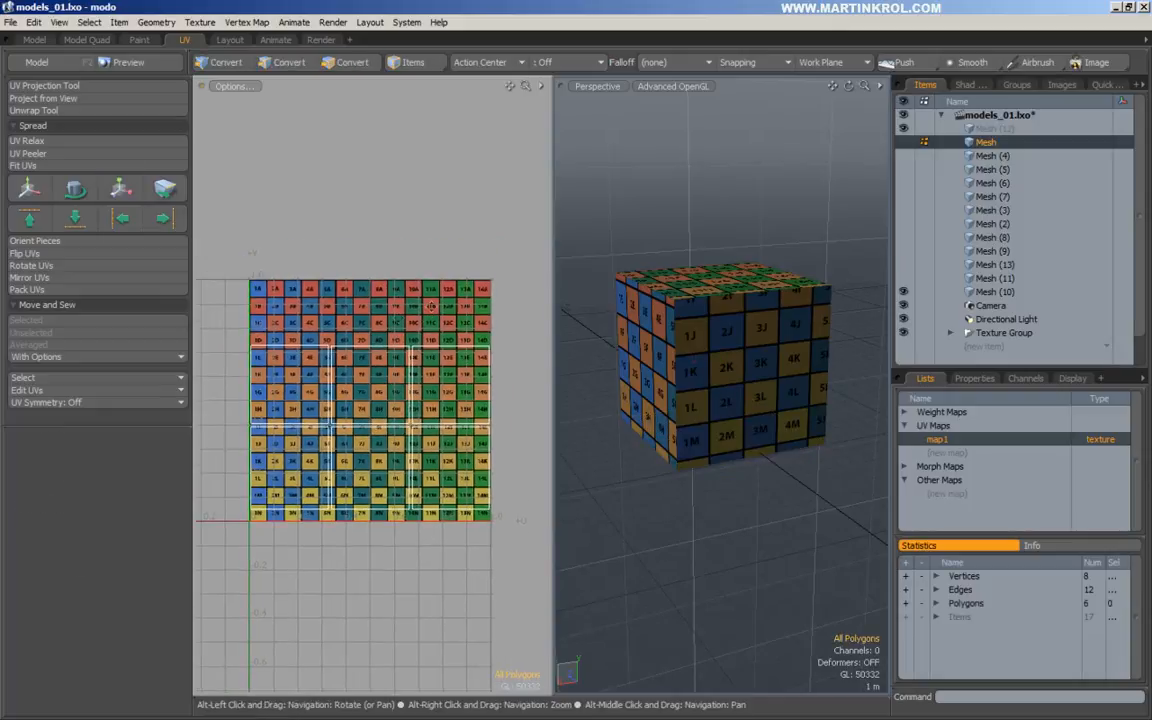
Highlight the cube's top face to locate its UV island, then deselect it
{"action": "scroll", "coordinate": [405, 302], "scroll_direction": "up", "scroll_amount": 1, "text": "alt"}
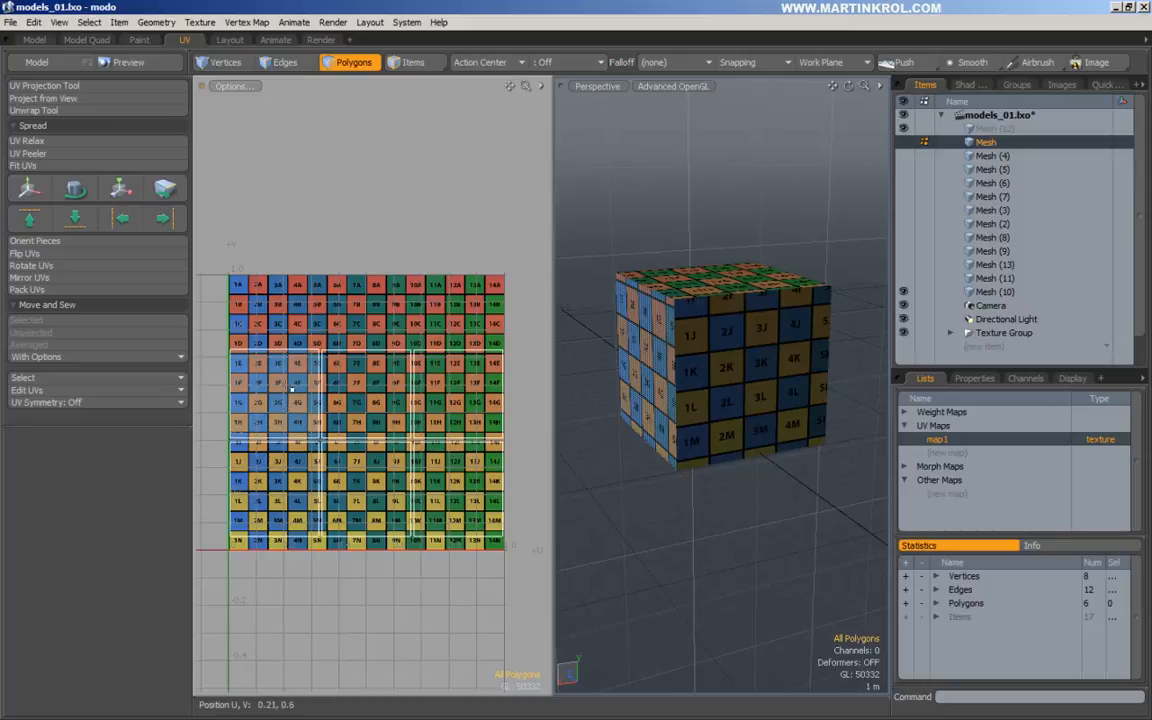
{"action": "left_click", "coordinate": [720, 278]}
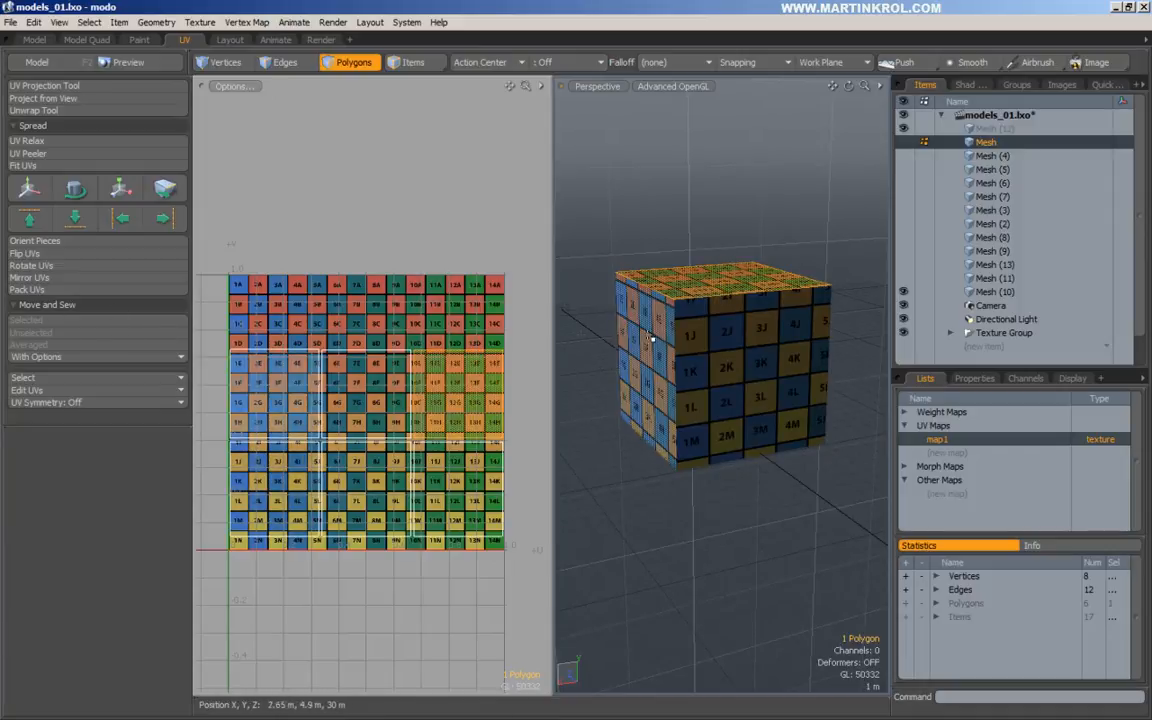
{"action": "left_click", "coordinate": [222, 200]}
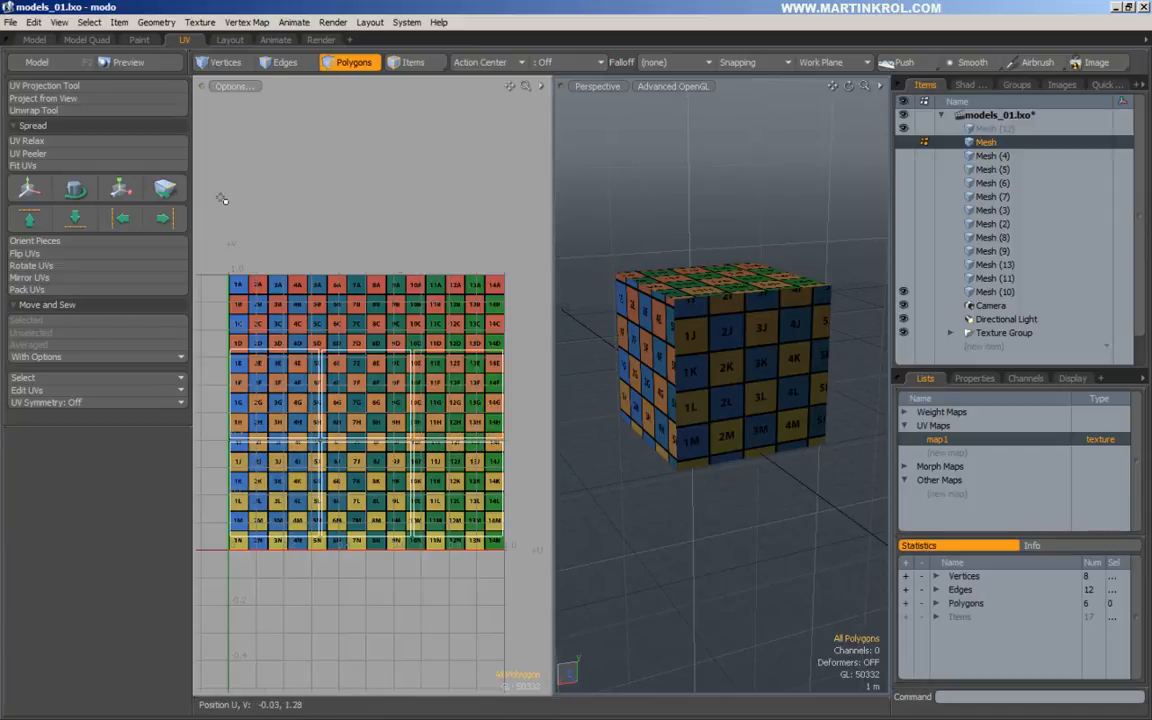
Project the cube's UVs with the Cubic type and automatic settings
{"action": "left_click", "coordinate": [45, 87]}
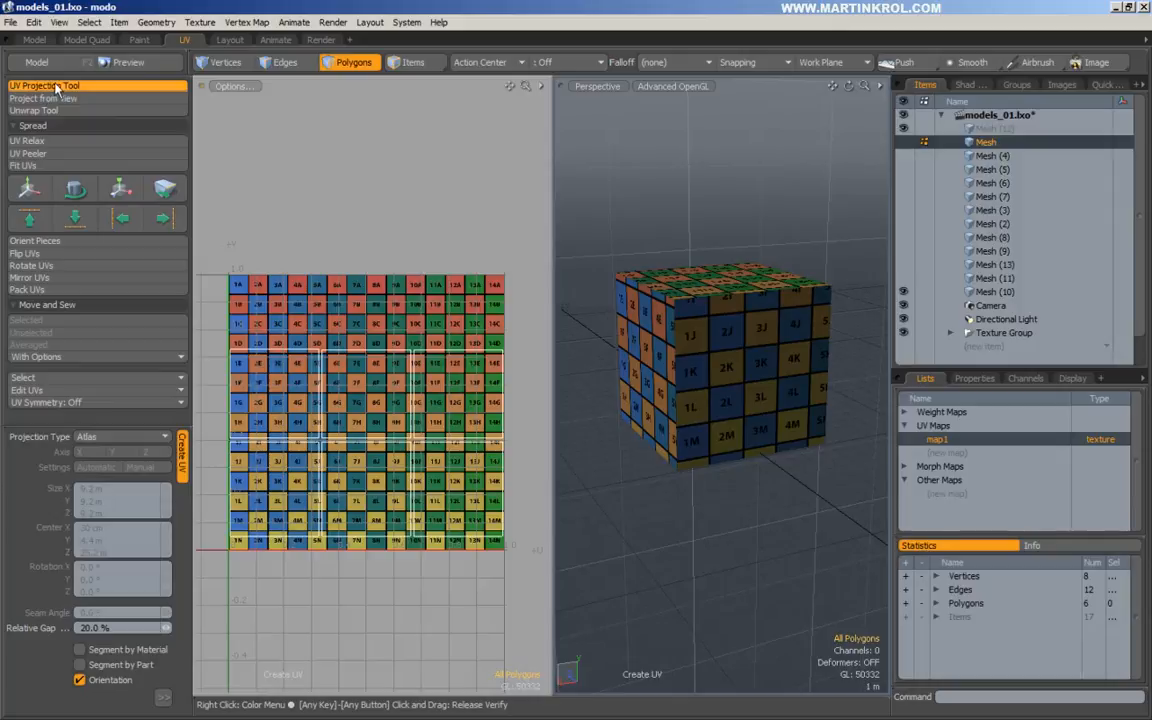
{"action": "left_click", "coordinate": [120, 436]}
{"action": "left_click", "coordinate": [100, 434]}
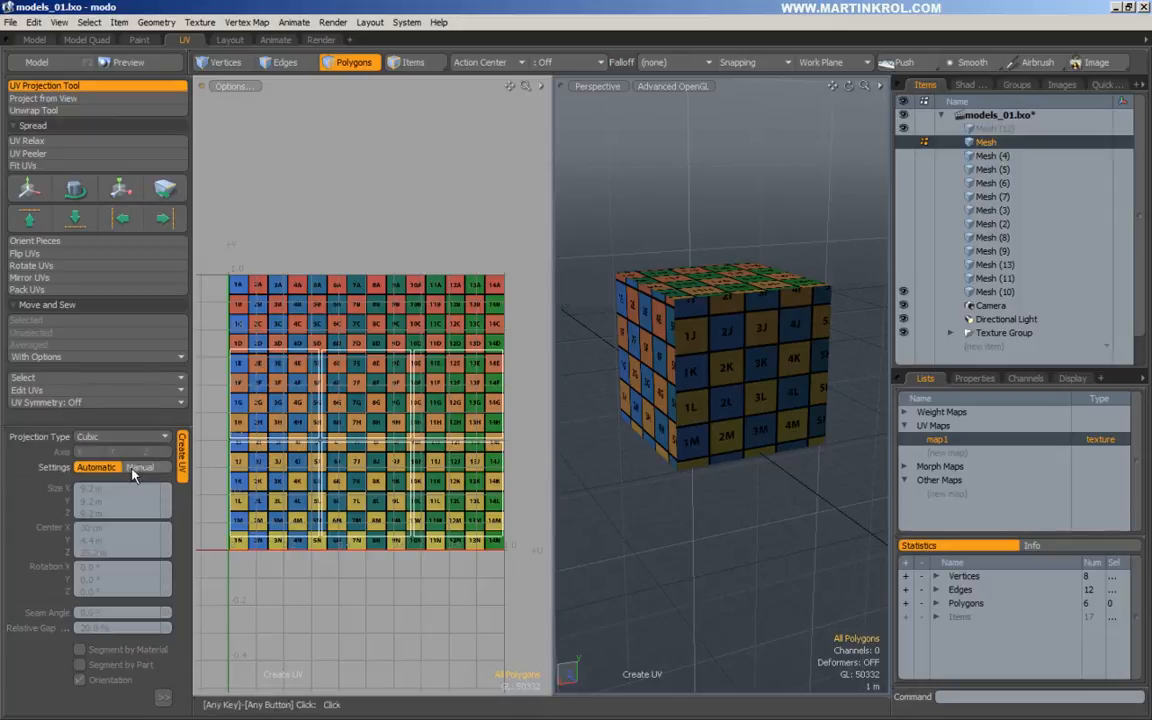
{"action": "left_click", "coordinate": [394, 431]}
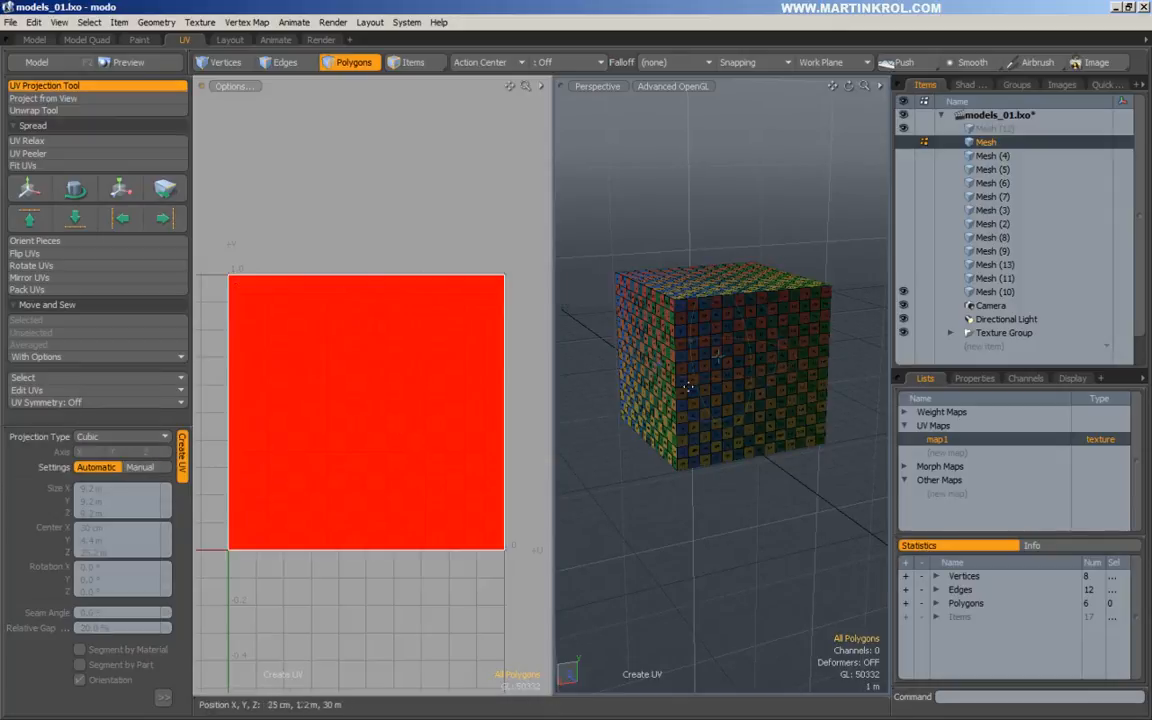
Inspect the cubic-mapped checker texture on the cube's faces from several angles and distances
{"action": "left_click_drag", "start_coordinate": [701, 349], "coordinate": [772, 363], "text": "alt"}
{"action": "right_click_drag", "start_coordinate": [713, 353], "coordinate": [801, 355], "text": "alt"}
{"action": "right_click_drag", "start_coordinate": [625, 368], "coordinate": [691, 369], "text": "alt"}
{"action": "left_click_drag", "start_coordinate": [691, 369], "coordinate": [785, 386], "text": "alt"}
{"action": "right_click_drag", "start_coordinate": [785, 386], "coordinate": [728, 370], "text": "alt"}
{"action": "mouse_move", "coordinate": [728, 370]}
{"action": "left_mouse_down", "text": "alt"}
{"action": "mouse_move", "coordinate": [789, 363]}
{"action": "mouse_move", "coordinate": [524, 347]}
{"action": "mouse_move", "coordinate": [743, 357]}
{"action": "left_mouse_up", "text": "alt"}
{"action": "right_click_drag", "start_coordinate": [743, 357], "coordinate": [699, 378], "text": "alt"}
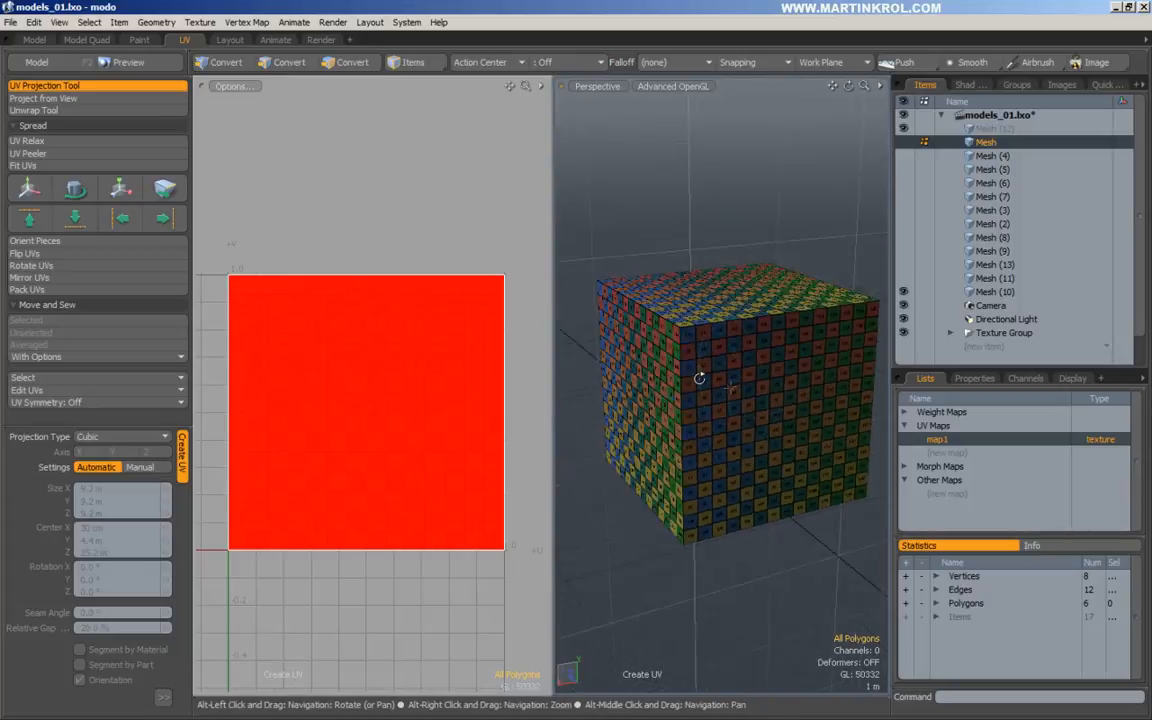
{"action": "left_click_drag", "start_coordinate": [699, 378], "coordinate": [708, 372], "text": "alt"}
{"action": "key", "text": "q"}
{"action": "right_click_drag", "start_coordinate": [676, 230], "coordinate": [585, 250], "text": "alt"}
{"action": "left_click_drag", "start_coordinate": [774, 270], "coordinate": [716, 270], "text": "alt"}
Draw a new cube primitive about 20.6 m on each side in the empty Mesh (12) item
{"action": "left_click", "coordinate": [34, 40]}
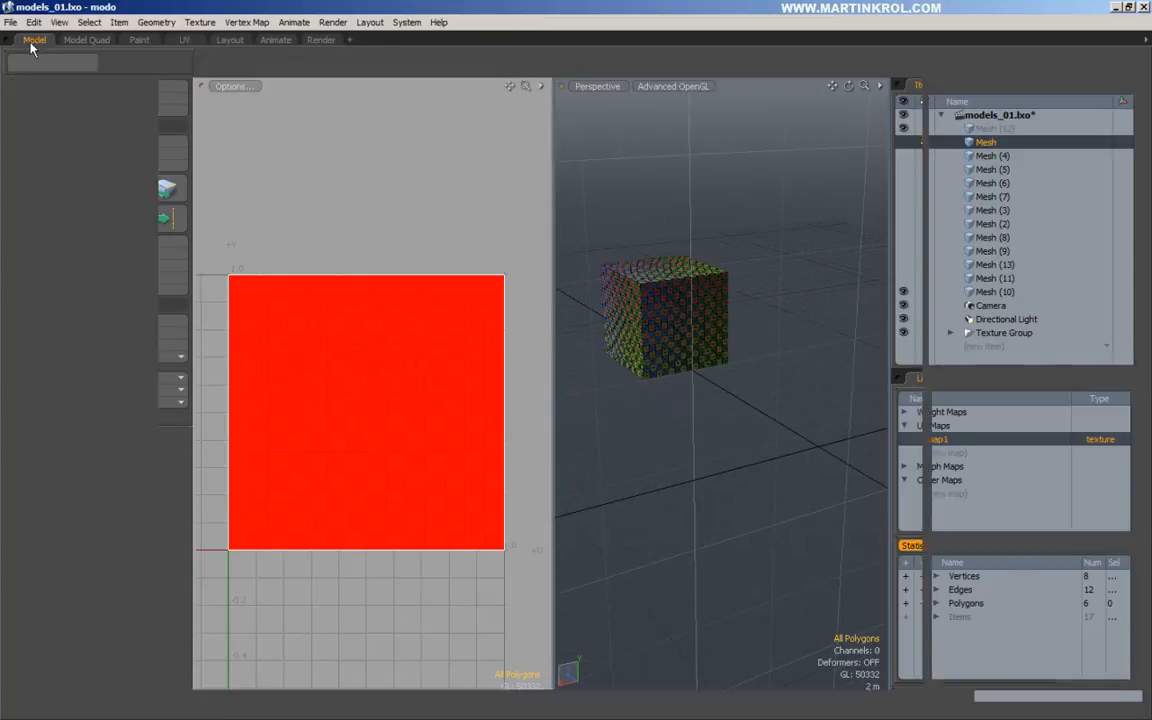
{"action": "left_click_drag", "start_coordinate": [465, 241], "coordinate": [508, 268], "text": "alt"}
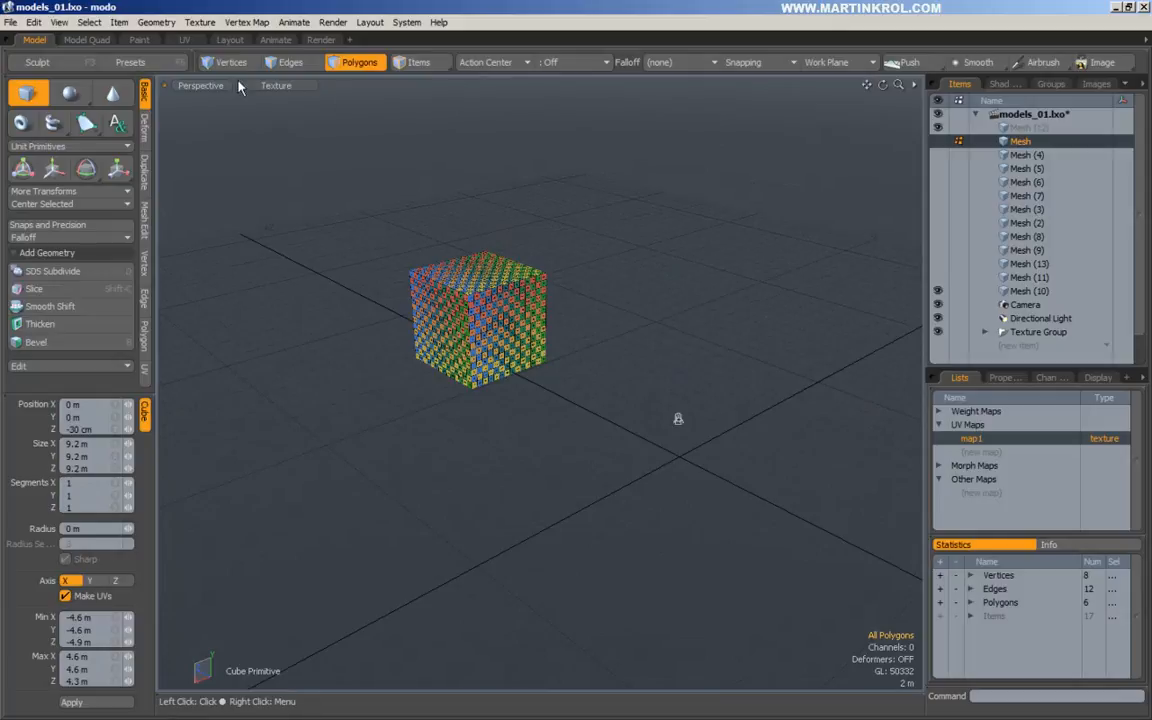
{"action": "left_click", "coordinate": [184, 40]}
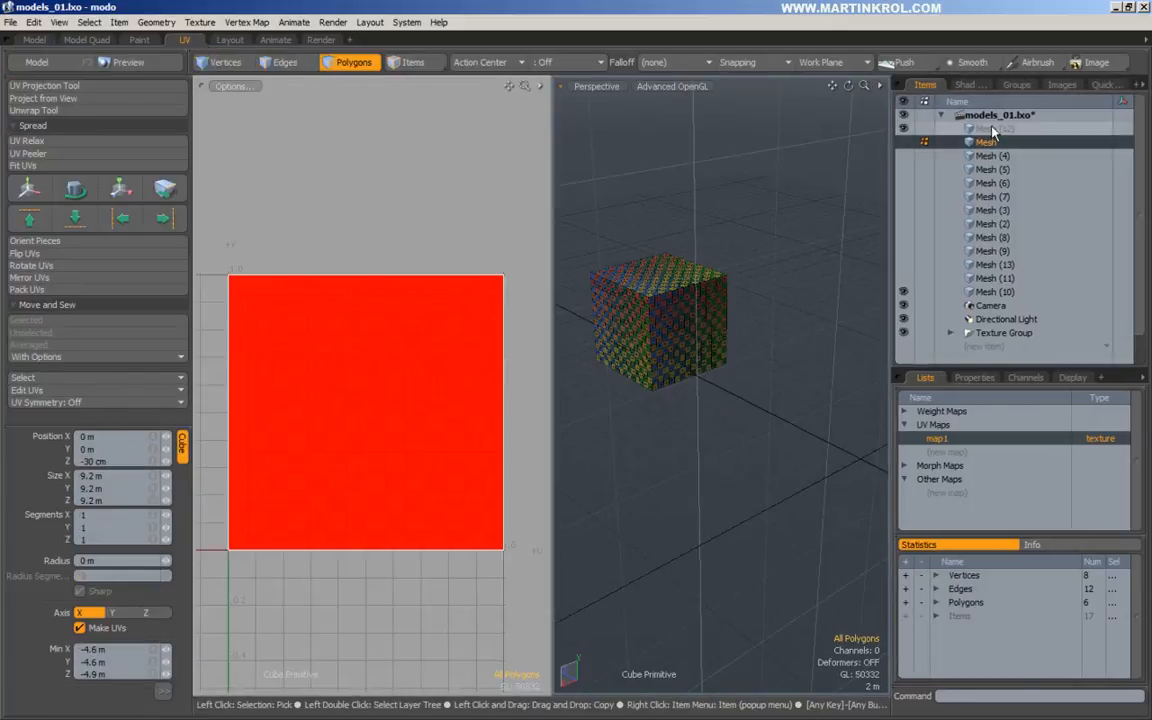
{"action": "left_click", "coordinate": [995, 130]}
{"action": "left_click_drag", "start_coordinate": [784, 470], "coordinate": [845, 498], "text": "alt+shift"}
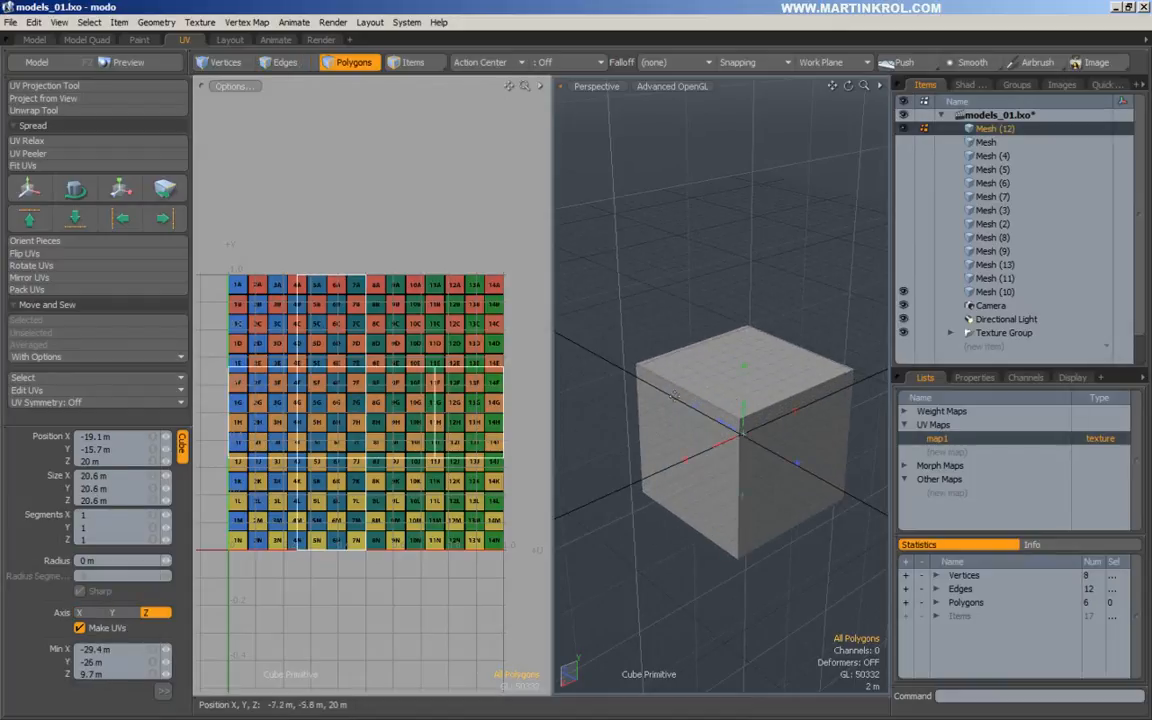
{"action": "key", "text": "space"}
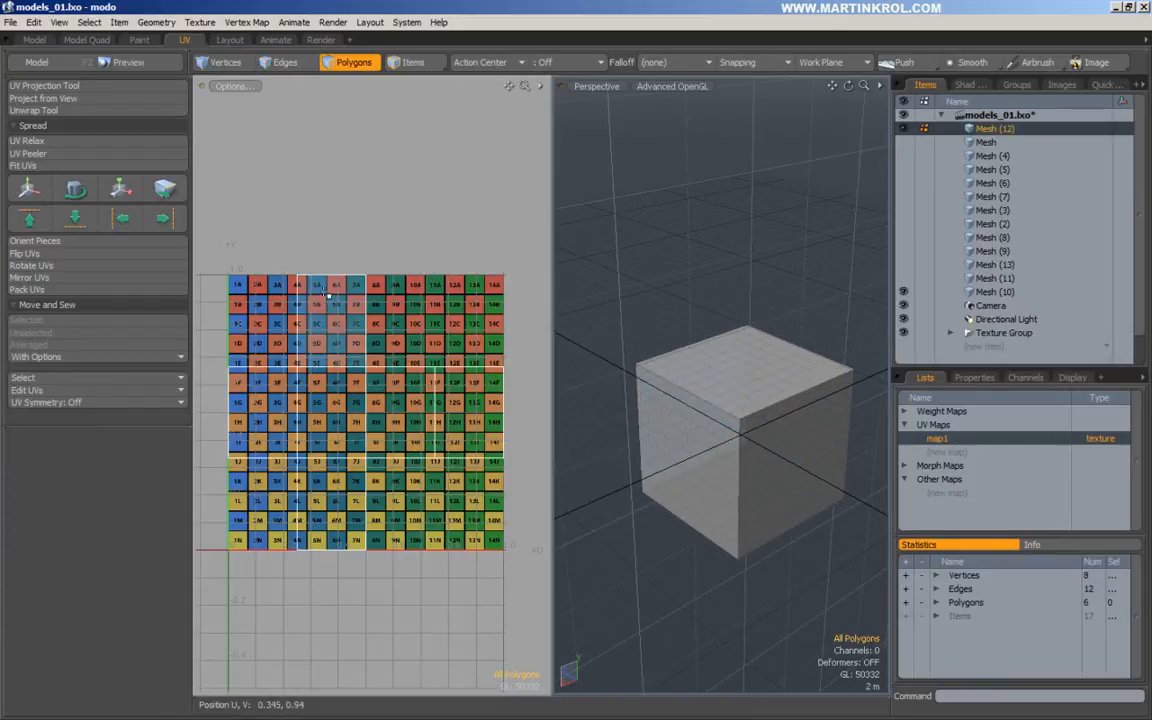
Select all of the new cube's UV polygons and scale them to 82.5% in V
{"action": "left_click_drag", "start_coordinate": [323, 293], "coordinate": [325, 443]}
{"action": "left_click", "coordinate": [476, 363]}
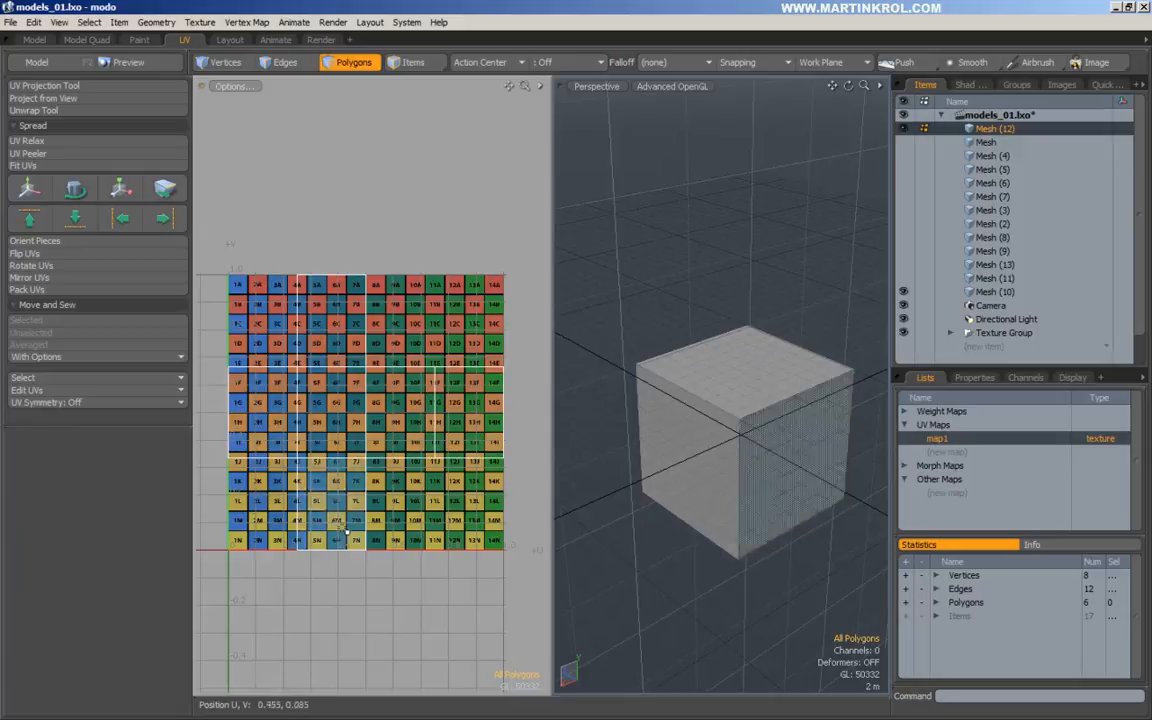
{"action": "double_click", "coordinate": [334, 376]}
{"action": "key", "text": "y"}
{"action": "left_click_drag", "start_coordinate": [365, 340], "coordinate": [366, 362]}
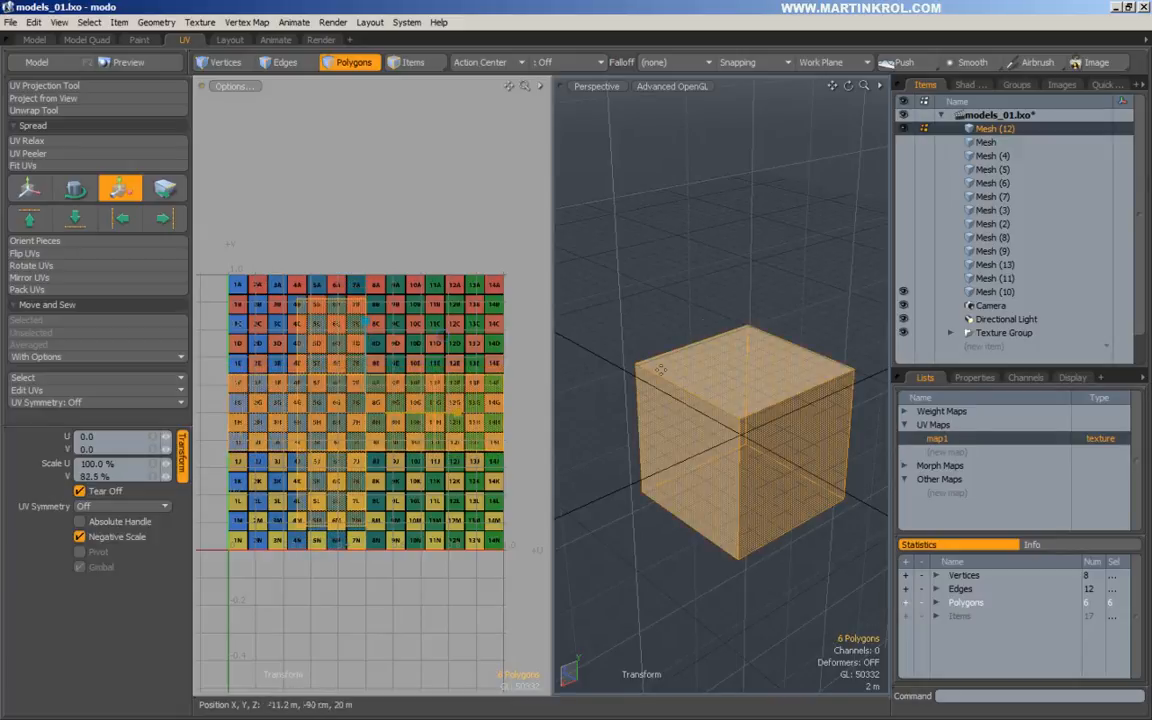
Finish the UV scaling and assign a material to all of the cube's polygons with the offered settings
{"action": "key", "text": "space"}
{"action": "key", "text": "m"}
{"action": "key", "text": "Return"}
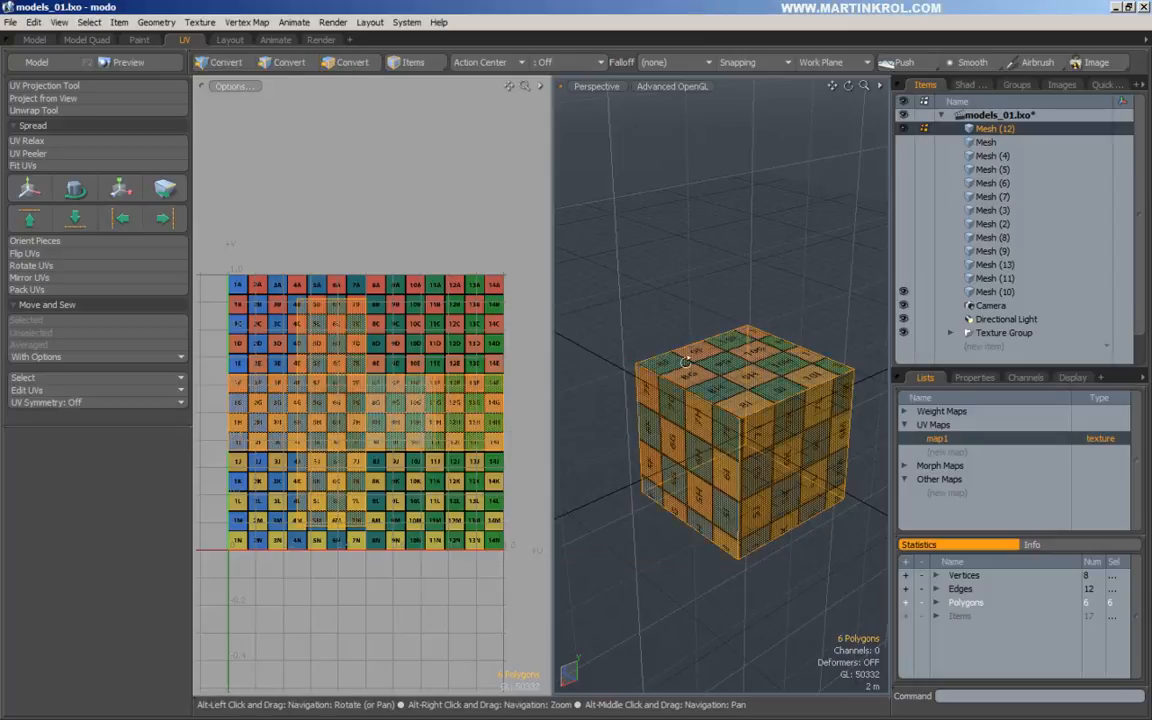
{"action": "left_click", "coordinate": [700, 257]}
{"action": "left_click_drag", "start_coordinate": [700, 257], "coordinate": [617, 412], "text": "alt"}
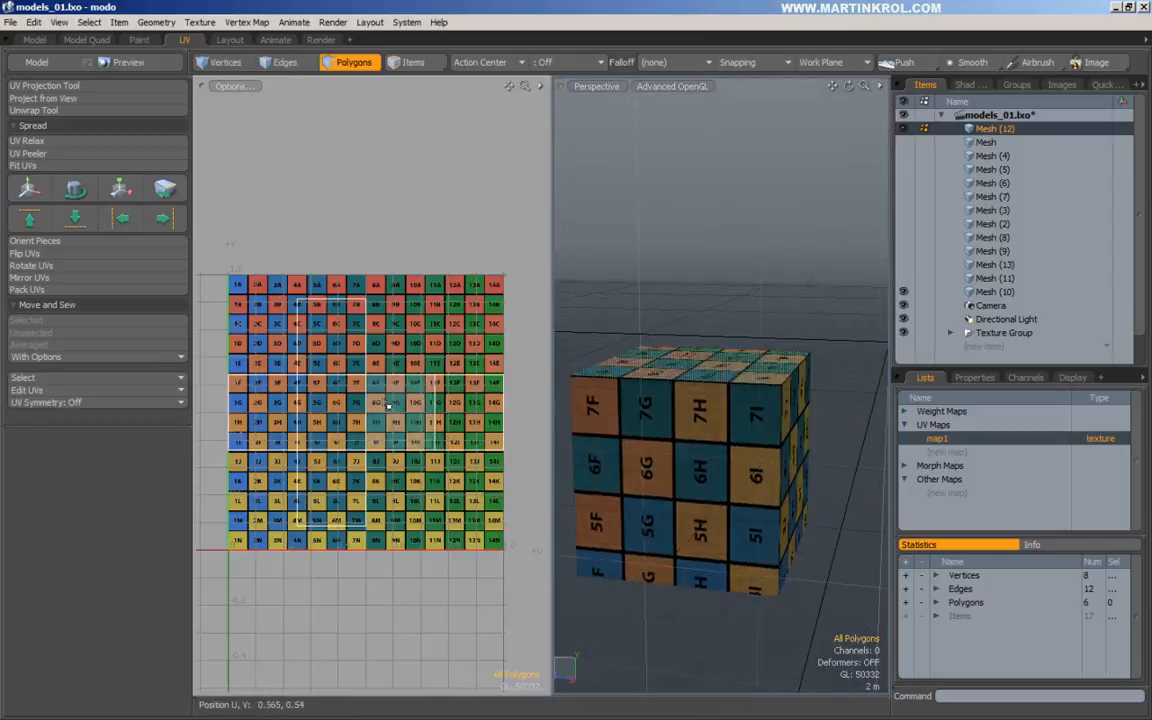
Select all of the cube's UV polygons again and scale them to 92% in V
{"action": "double_click", "coordinate": [316, 404]}
{"action": "key", "text": "r"}
{"action": "left_click", "coordinate": [338, 390]}
{"action": "left_click_drag", "start_coordinate": [336, 308], "coordinate": [348, 304]}
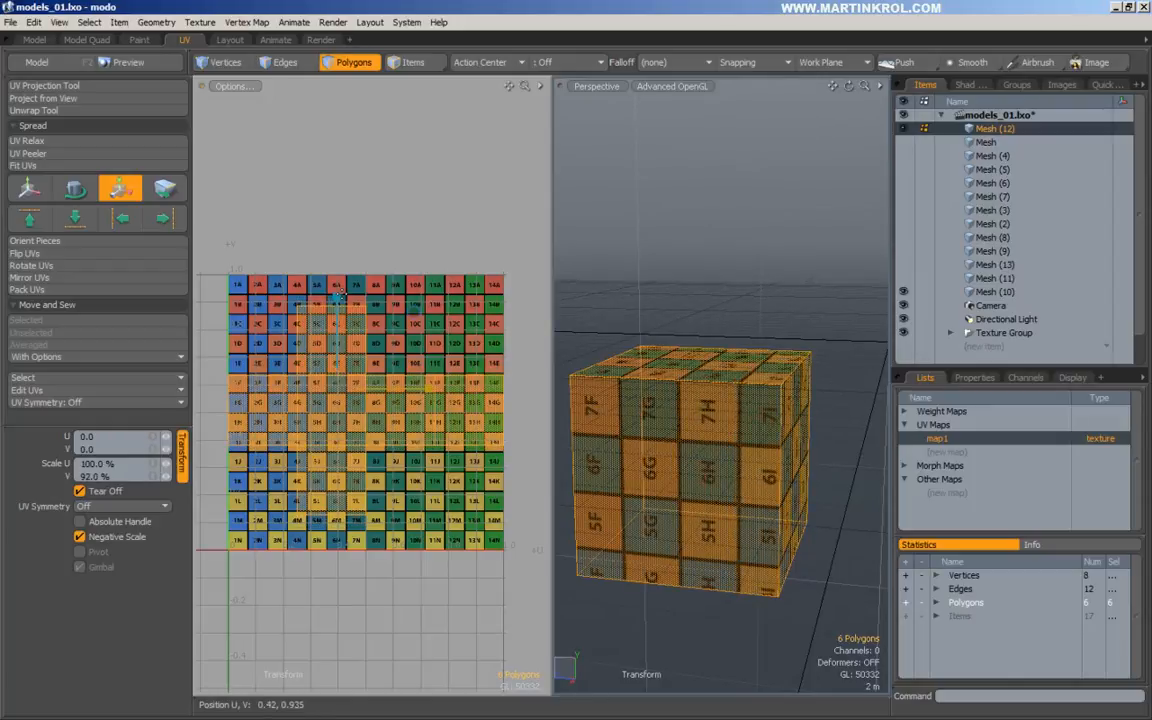
{"action": "key", "text": "space"}
{"action": "key", "text": "Escape"}
Inspect the checker texture across the cube's faces and seams from several angles
{"action": "left_click_drag", "start_coordinate": [709, 456], "coordinate": [722, 335], "text": "alt"}
{"action": "left_click_drag", "start_coordinate": [712, 634], "coordinate": [734, 560], "text": "alt"}
{"action": "left_click_drag", "start_coordinate": [735, 397], "coordinate": [684, 341], "text": "alt"}
{"action": "left_click_drag", "start_coordinate": [757, 316], "coordinate": [669, 118], "text": "alt"}
{"action": "right_click_drag", "start_coordinate": [669, 118], "coordinate": [690, 135]}
{"action": "left_click_drag", "start_coordinate": [213, 402], "coordinate": [480, 408]}
{"action": "key", "text": "Escape"}
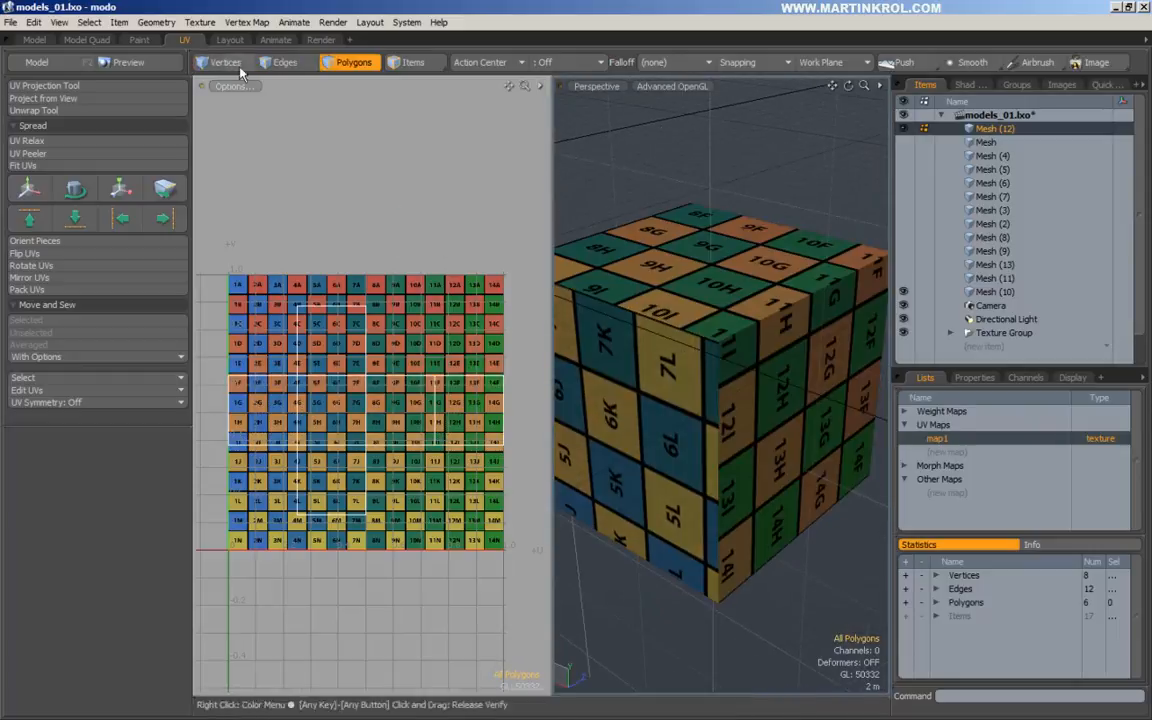
In the Paint layout, airbrush a horizontal black stroke with a hard brush across row G of the UV grid
{"action": "left_click", "coordinate": [140, 40]}
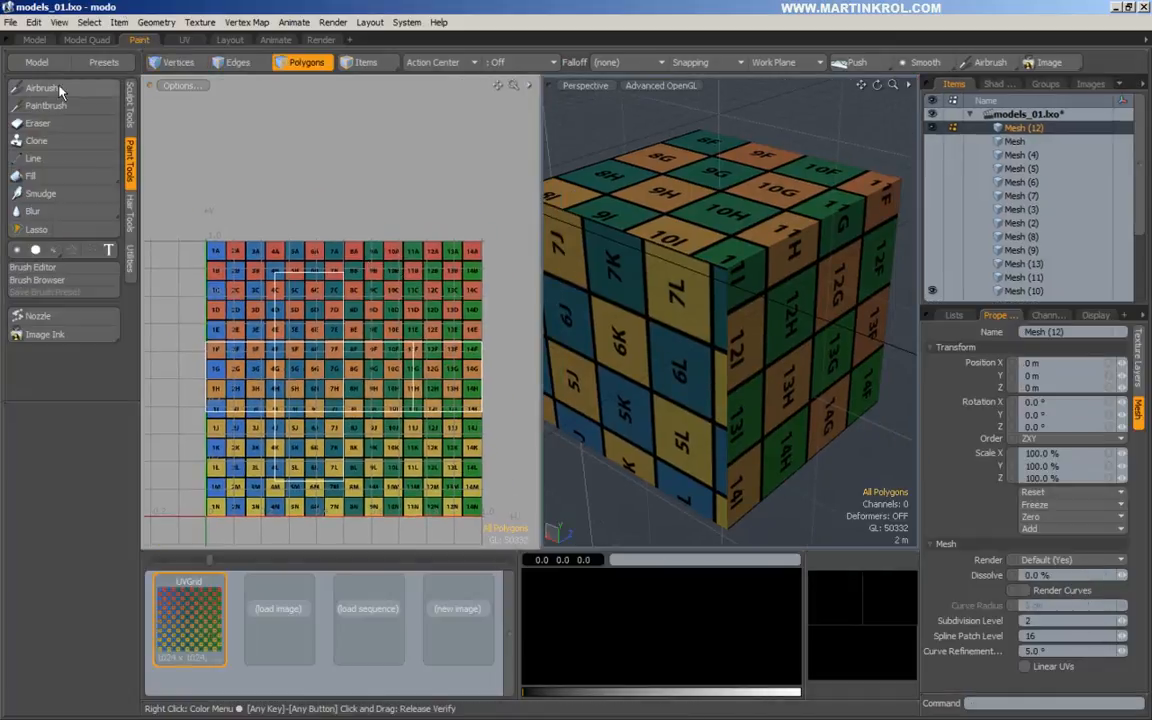
{"action": "left_click", "coordinate": [42, 89]}
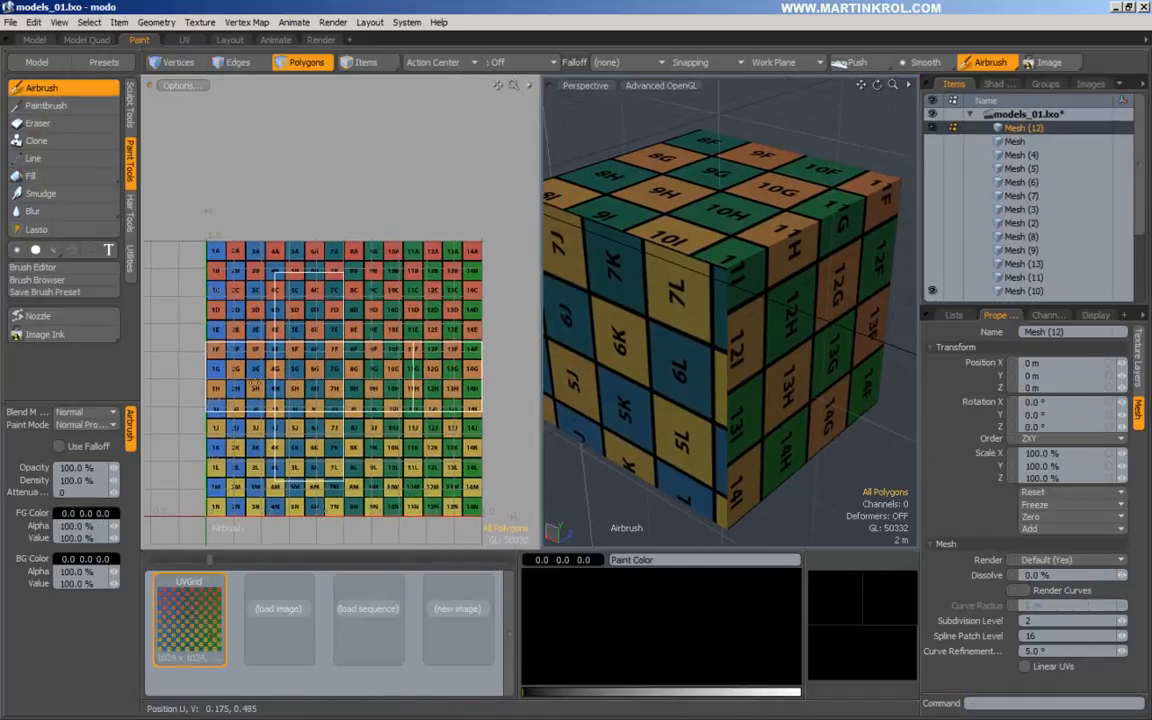
{"action": "left_click", "coordinate": [35, 250]}
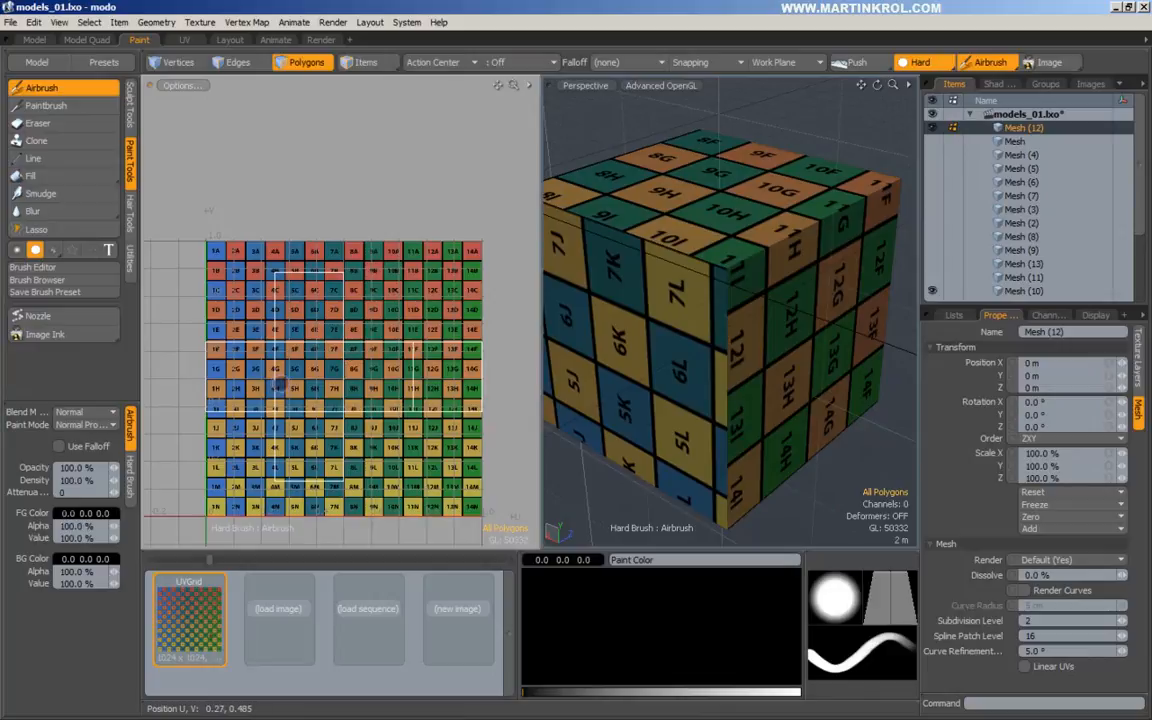
{"action": "left_click_drag", "start_coordinate": [310, 375], "coordinate": [428, 375]}
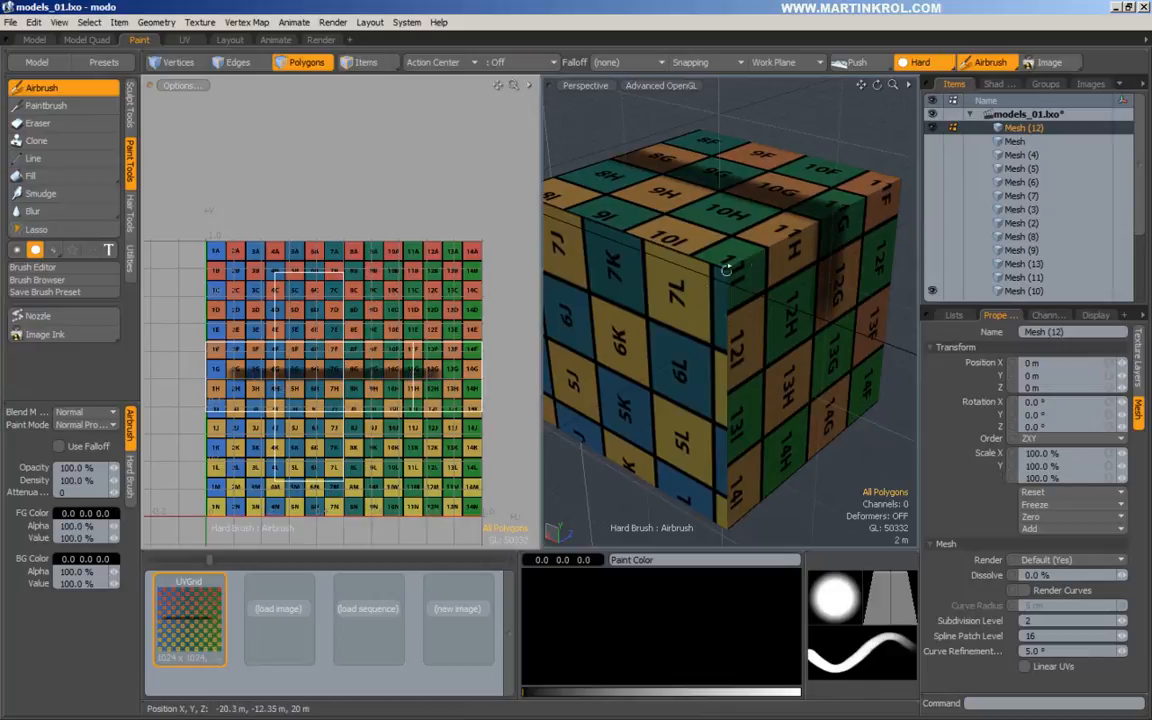
Examine how the painted stroke runs across the cube's faces and the UV grid
{"action": "left_click_drag", "start_coordinate": [760, 262], "coordinate": [638, 262], "text": "alt"}
{"action": "mouse_move", "coordinate": [727, 340]}
{"action": "left_mouse_down", "text": "alt"}
{"action": "mouse_move", "coordinate": [709, 295]}
{"action": "mouse_move", "coordinate": [845, 300]}
{"action": "mouse_move", "coordinate": [765, 290]}
{"action": "mouse_move", "coordinate": [720, 240]}
{"action": "mouse_move", "coordinate": [720, 190]}
{"action": "mouse_move", "coordinate": [660, 260]}
{"action": "left_mouse_up", "text": "alt"}
{"action": "right_click_drag", "start_coordinate": [326, 392], "coordinate": [410, 392], "text": "alt"}
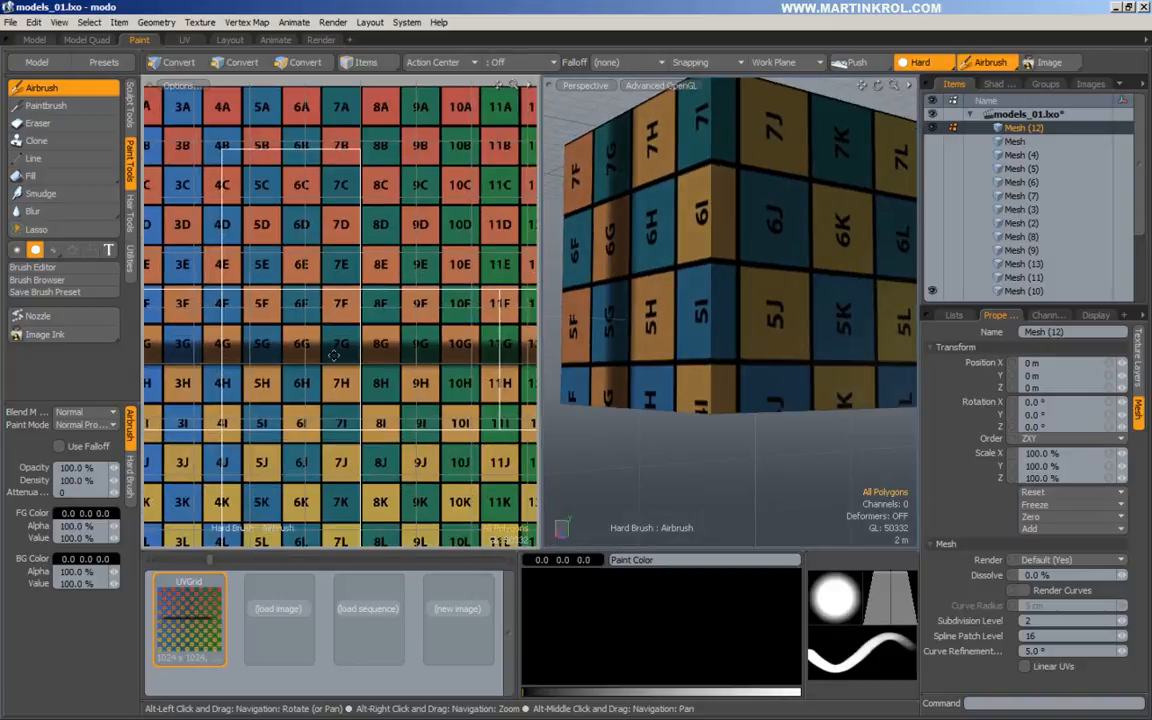
{"action": "left_click_drag", "start_coordinate": [410, 392], "coordinate": [417, 396], "text": "alt"}
{"action": "left_click_drag", "start_coordinate": [337, 353], "coordinate": [273, 360], "text": "ctrl+alt"}
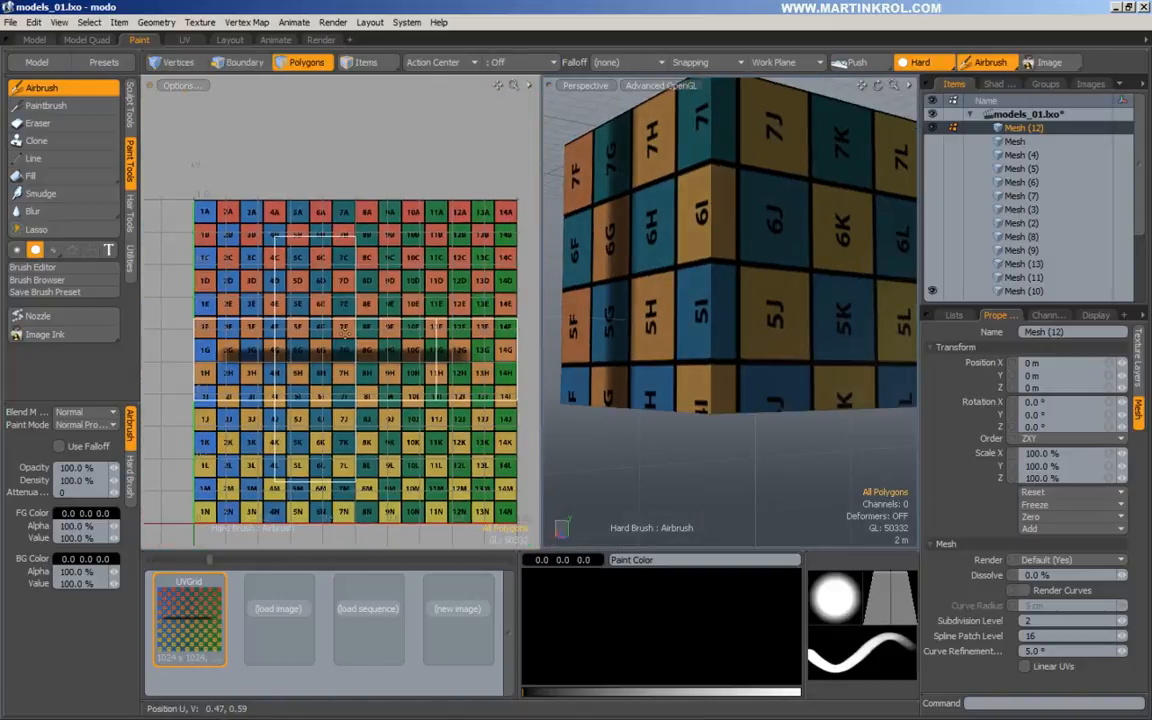
Undo the airbrush stroke on the cube's texture
{"action": "key", "text": "ctrl+z"}
{"action": "key", "text": "ctrl+z"}
{"action": "right_click_drag", "start_coordinate": [388, 297], "coordinate": [365, 301], "text": "alt"}
{"action": "left_click_drag", "start_coordinate": [830, 250], "coordinate": [835, 369], "text": "alt"}
{"action": "right_click_drag", "start_coordinate": [835, 369], "coordinate": [774, 369], "text": "alt"}
{"action": "left_click_drag", "start_coordinate": [774, 369], "coordinate": [818, 369], "text": "alt"}
{"action": "left_click_drag", "start_coordinate": [818, 273], "coordinate": [761, 195], "text": "alt"}
{"action": "left_click_drag", "start_coordinate": [700, 240], "coordinate": [755, 303], "text": "alt"}
{"action": "left_click_drag", "start_coordinate": [777, 360], "coordinate": [747, 353], "text": "alt+shift"}
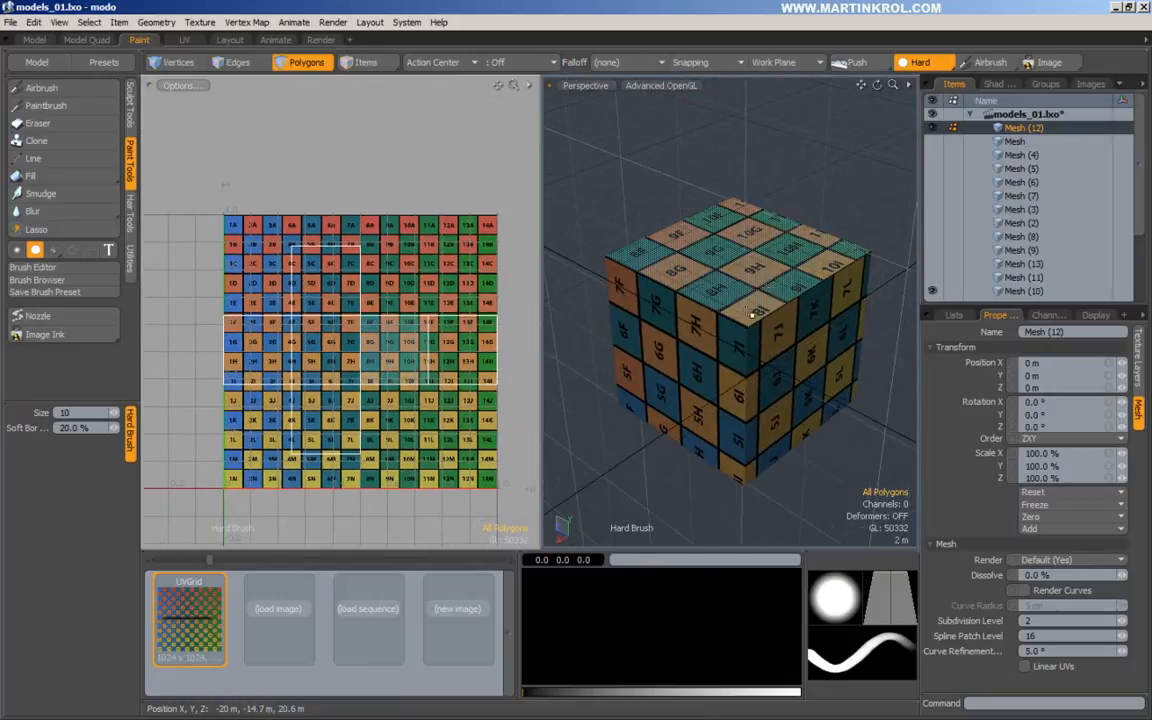
Select four parallel edges of the cube in edge mode and loop slice them at 56.5%
{"action": "left_click", "coordinate": [236, 62]}
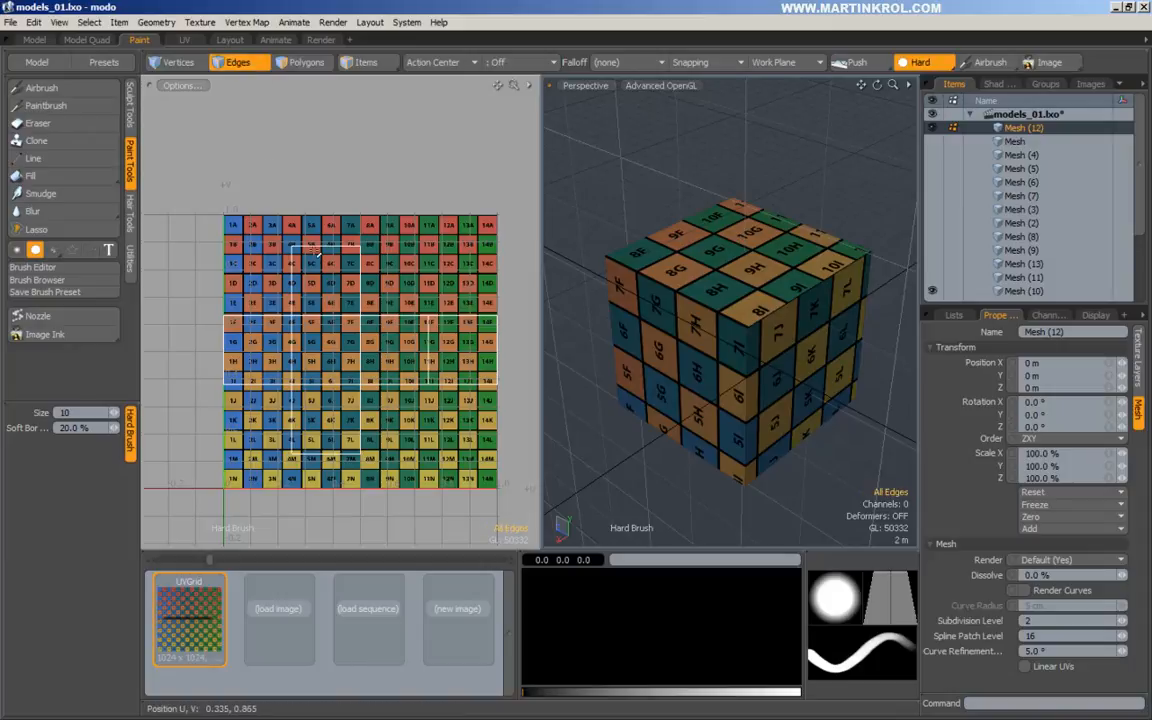
{"action": "key", "text": "Escape"}
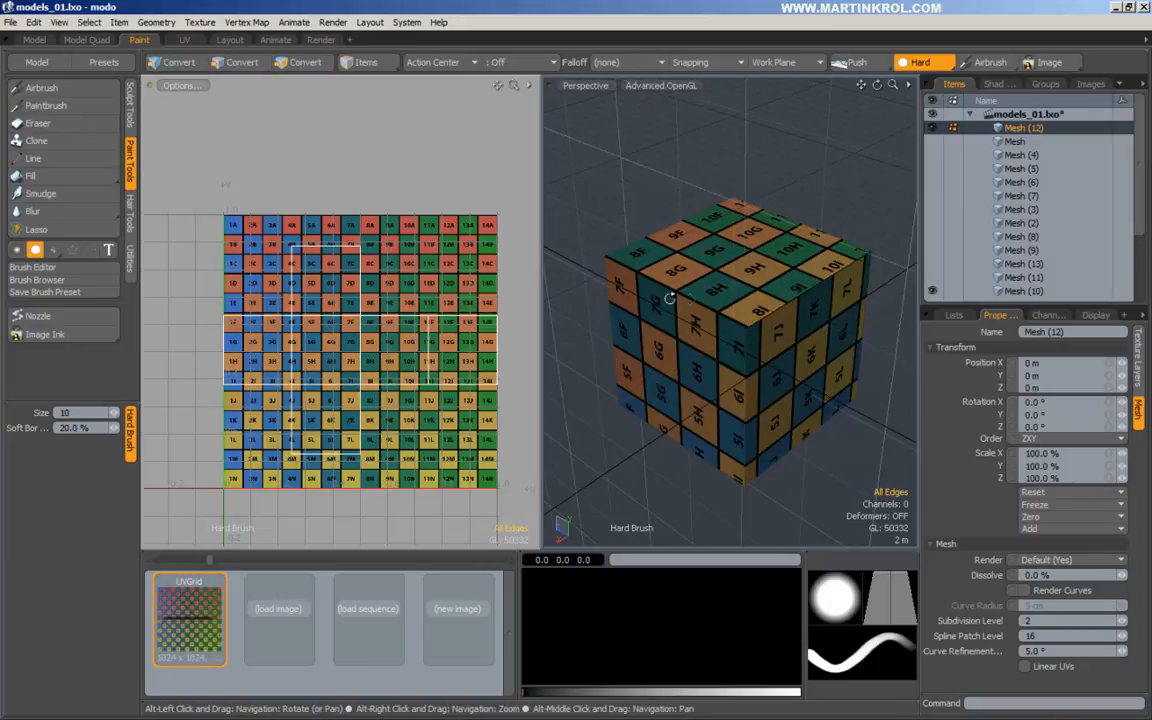
{"action": "left_click_drag", "start_coordinate": [668, 298], "coordinate": [697, 280], "text": "alt"}
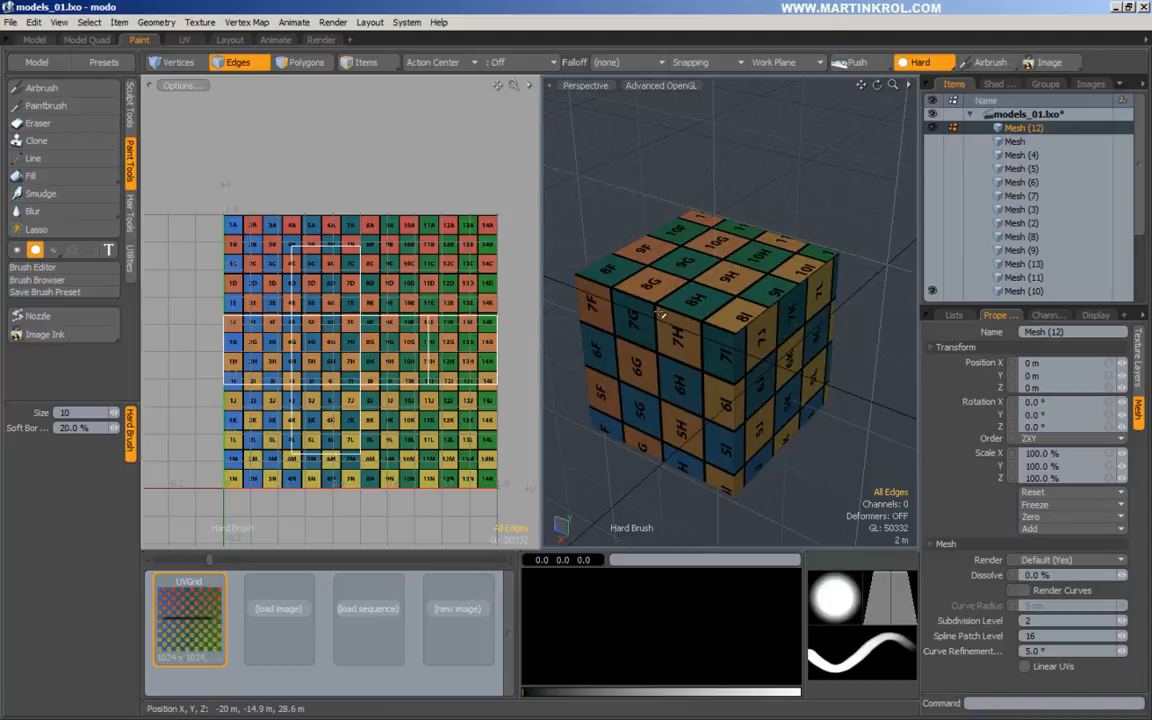
{"action": "left_click_drag", "start_coordinate": [662, 315], "coordinate": [735, 181], "text": "alt"}
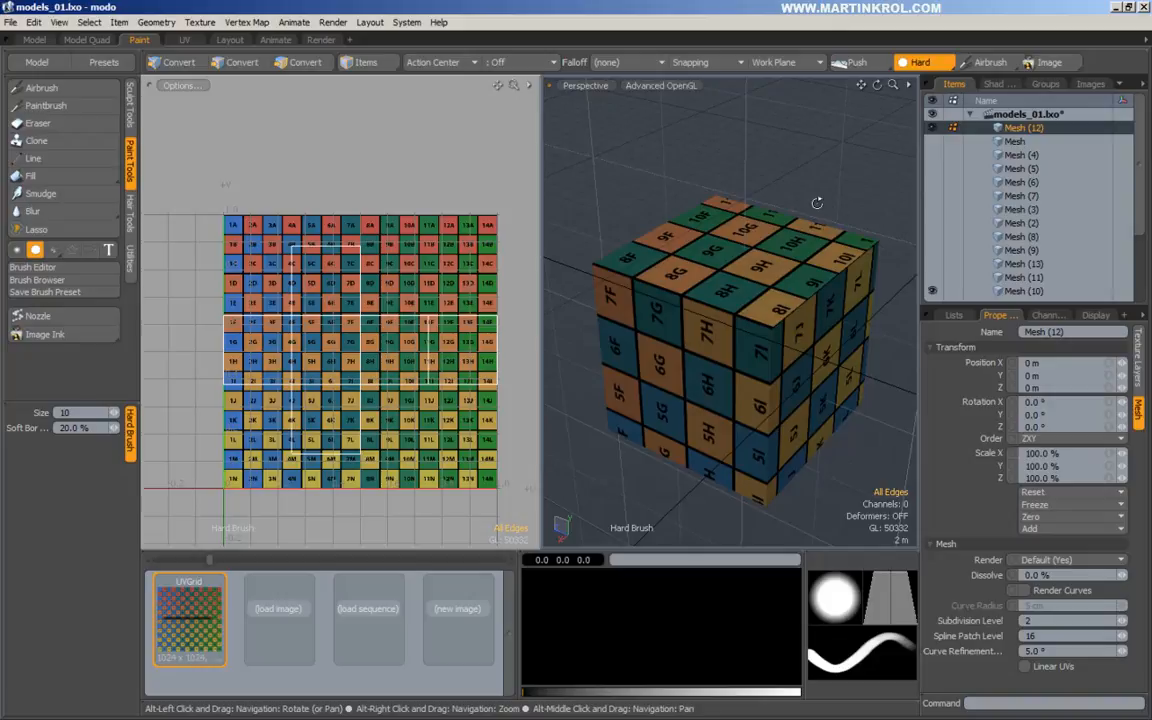
{"action": "left_click_drag", "start_coordinate": [812, 220], "coordinate": [722, 316]}
{"action": "left_click_drag", "start_coordinate": [707, 396], "coordinate": [670, 316], "text": "alt"}
{"action": "left_click", "coordinate": [737, 360], "text": "shift"}
{"action": "left_click", "coordinate": [792, 298], "text": "shift"}
{"action": "left_click_drag", "start_coordinate": [792, 257], "coordinate": [699, 319], "text": "alt"}
{"action": "key", "text": "alt+c"}
{"action": "right_click_drag", "start_coordinate": [421, 376], "coordinate": [383, 390], "text": "alt"}
{"action": "left_click_drag", "start_coordinate": [436, 390], "coordinate": [370, 391], "text": "alt"}
{"action": "left_click_drag", "start_coordinate": [740, 341], "coordinate": [740, 246]}
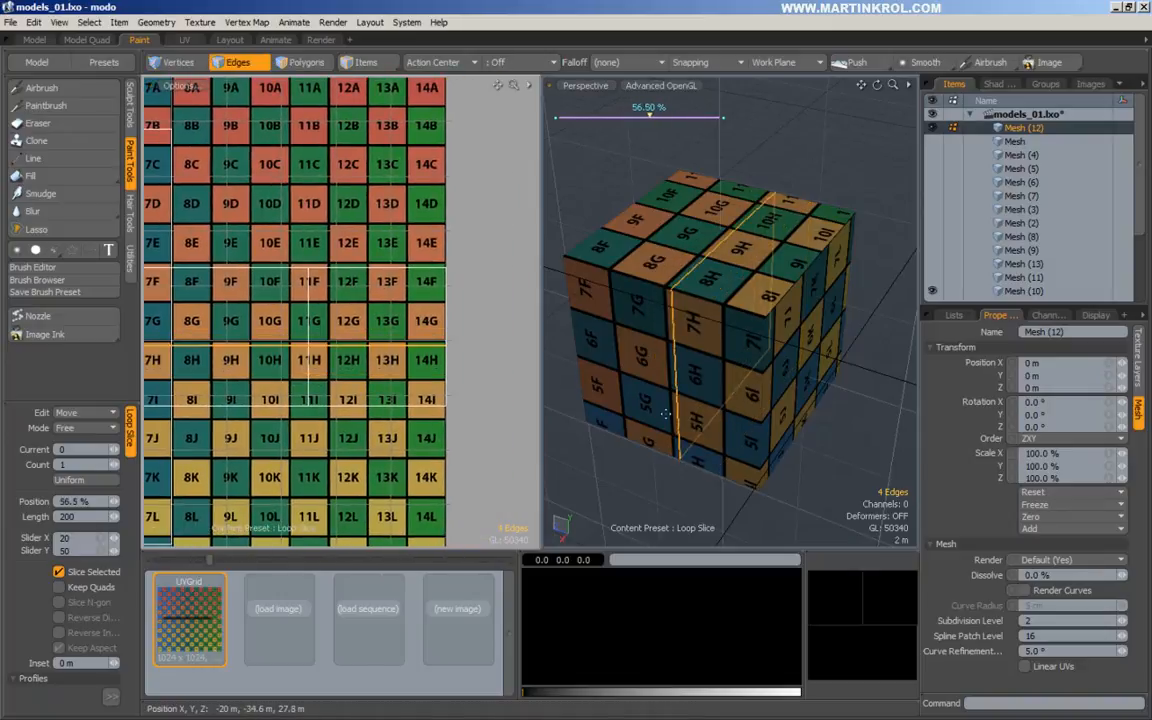
Move the loop slice to the 96% position, close to the cube's edge
{"action": "left_click_drag", "start_coordinate": [740, 246], "coordinate": [689, 320]}
{"action": "left_click_drag", "start_coordinate": [693, 116], "coordinate": [713, 116]}
{"action": "left_click_drag", "start_coordinate": [790, 300], "coordinate": [725, 308], "text": "alt"}
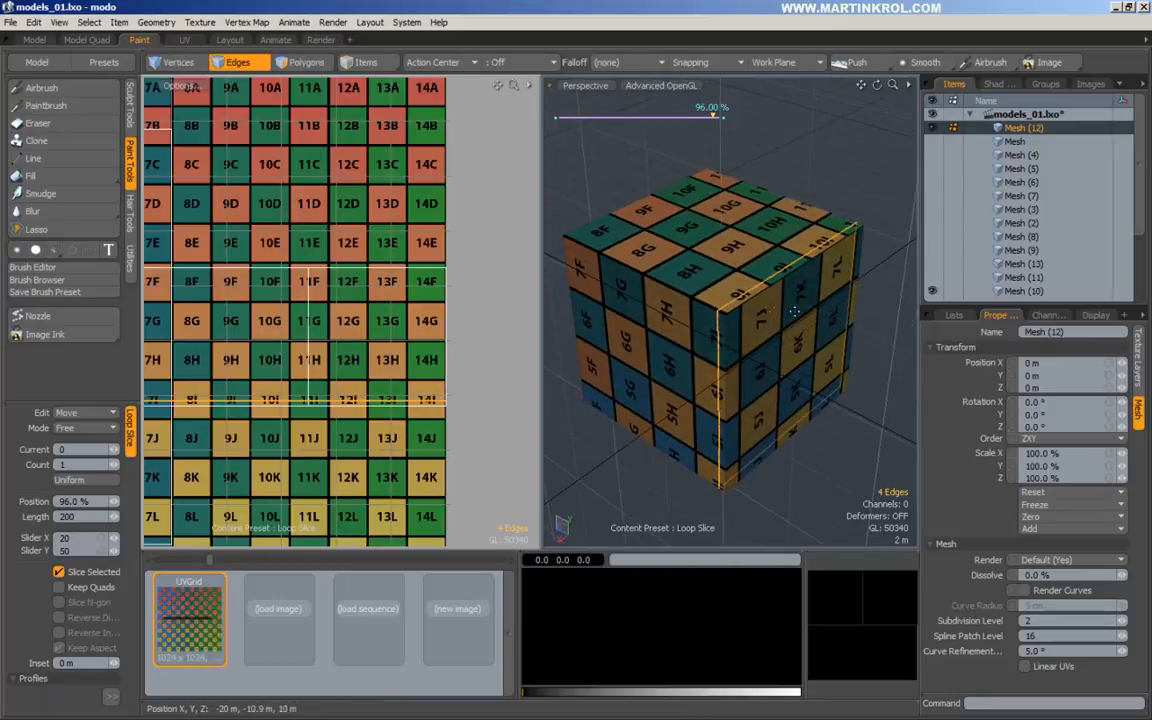
{"action": "key", "text": "q"}
Preview the sliced cube as a subdivision surface and inspect its texture from several angles
{"action": "left_click", "coordinate": [866, 175]}
{"action": "left_click_drag", "start_coordinate": [716, 326], "coordinate": [835, 306], "text": "alt"}
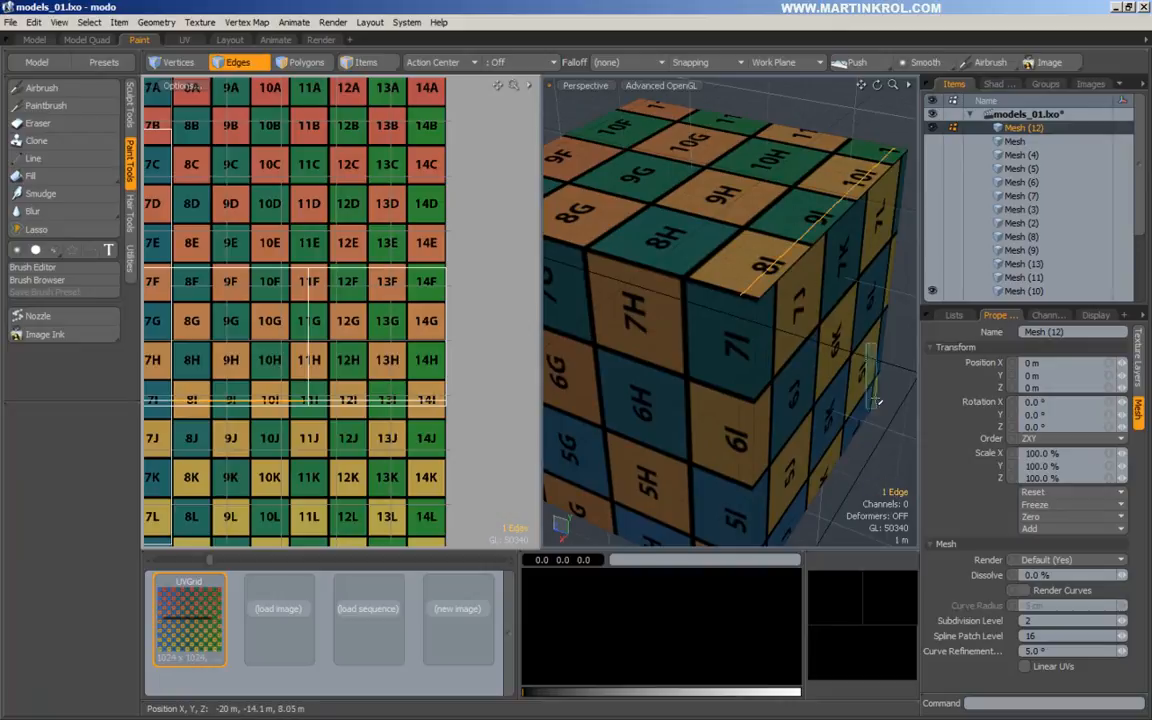
{"action": "right_click_drag", "start_coordinate": [876, 401], "coordinate": [888, 410]}
{"action": "key", "text": "Tab"}
{"action": "left_click_drag", "start_coordinate": [890, 411], "coordinate": [818, 222], "text": "ctrl+alt"}
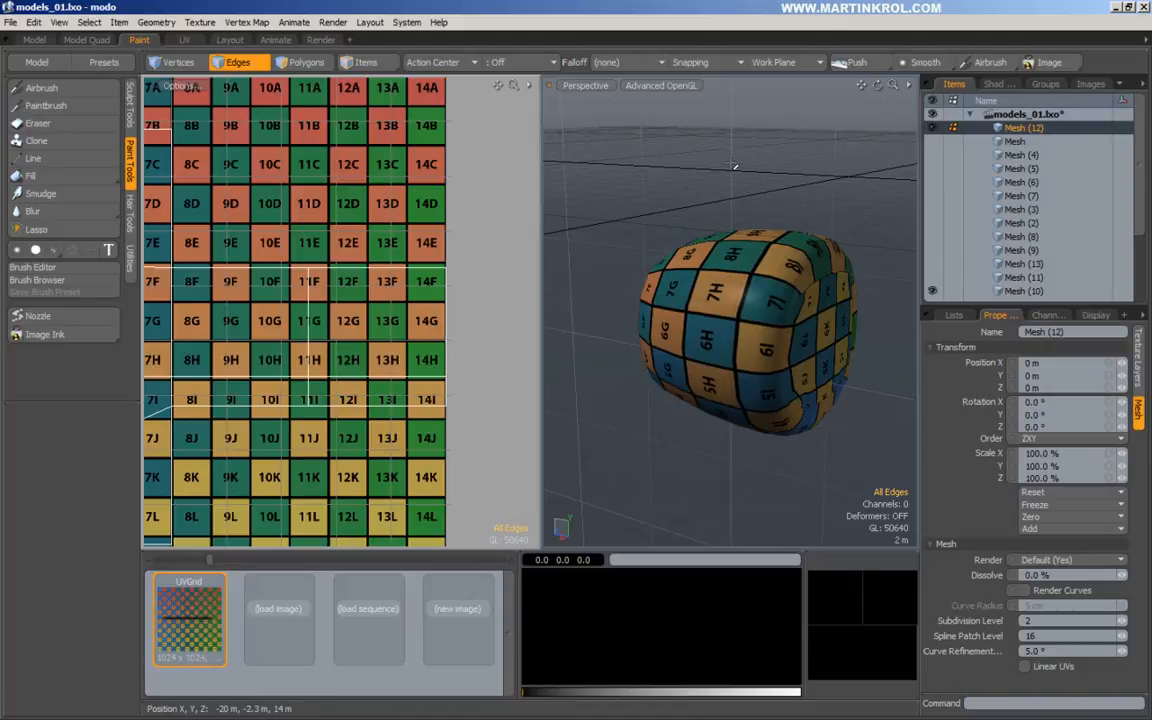
{"action": "left_click_drag", "start_coordinate": [875, 340], "coordinate": [820, 320], "text": "alt"}
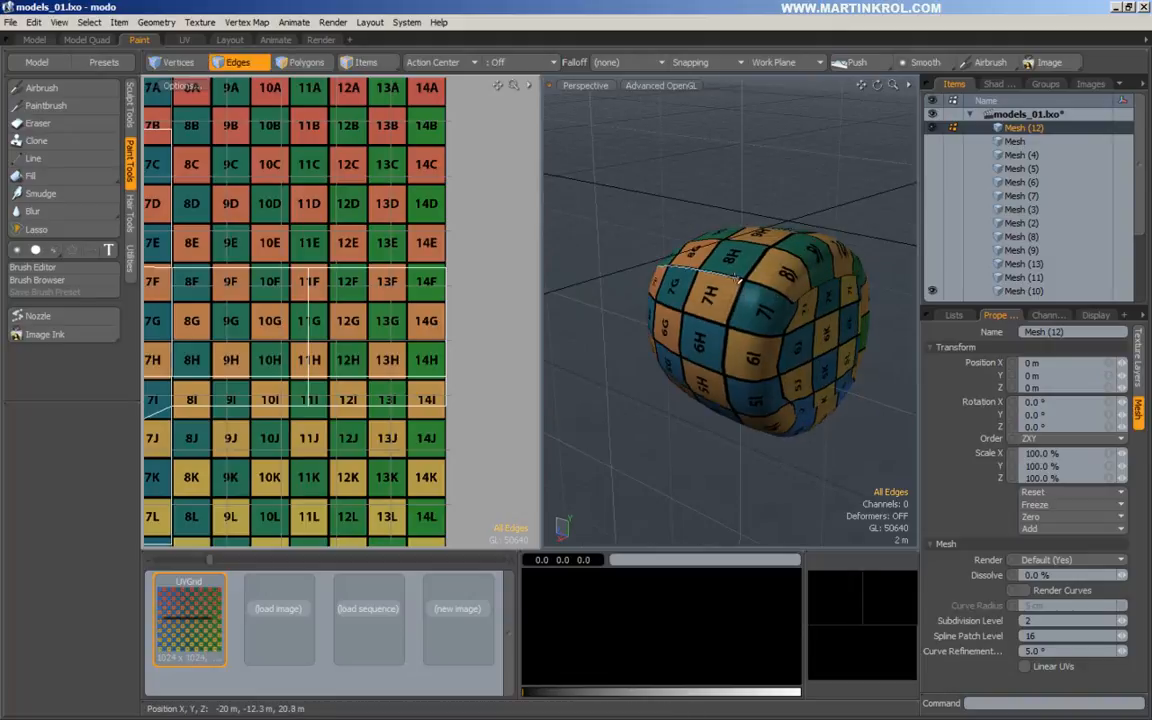
{"action": "left_click_drag", "start_coordinate": [792, 278], "coordinate": [801, 309], "text": "alt"}
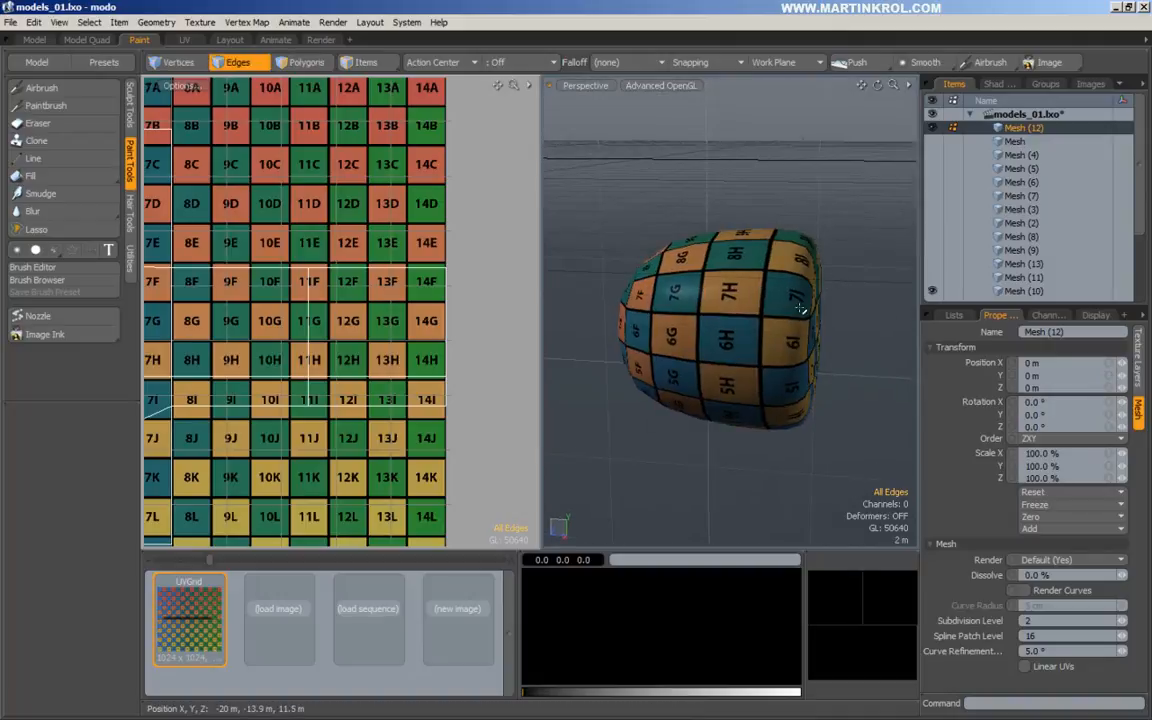
{"action": "left_click_drag", "start_coordinate": [824, 400], "coordinate": [790, 300], "text": "alt"}
Add a second loop slice through the cube's top edges, perpendicular to the first, and adjust its position
{"action": "left_click", "coordinate": [763, 245]}
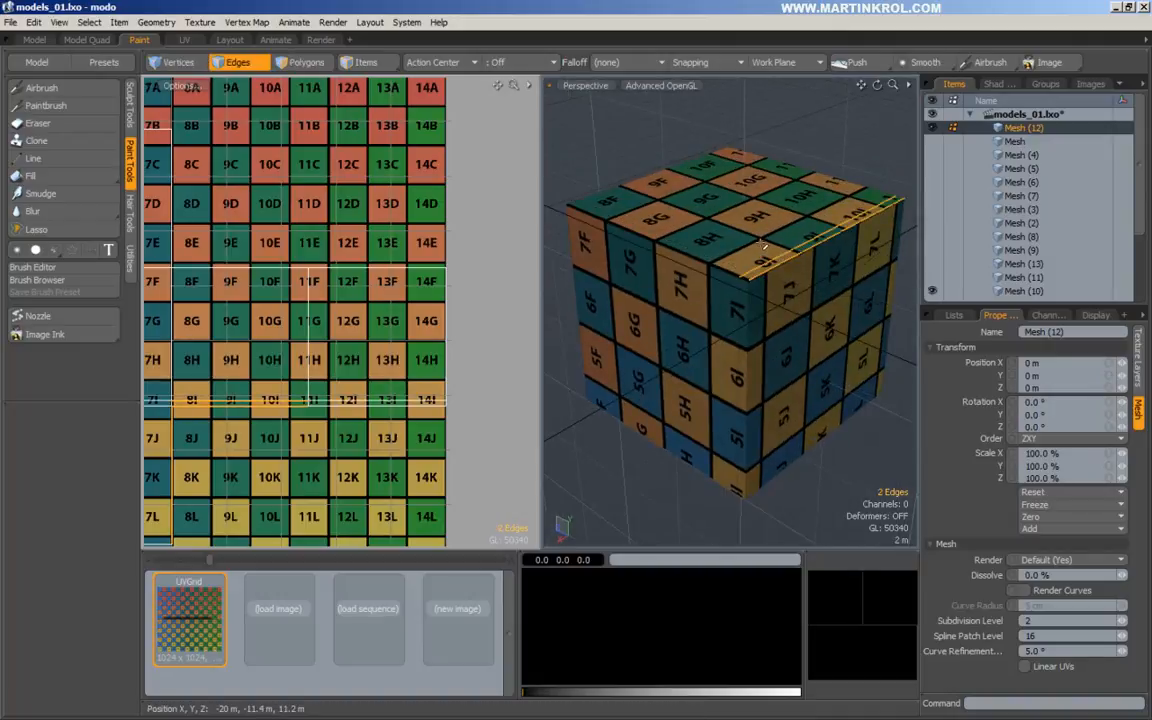
{"action": "key", "text": "alt+c"}
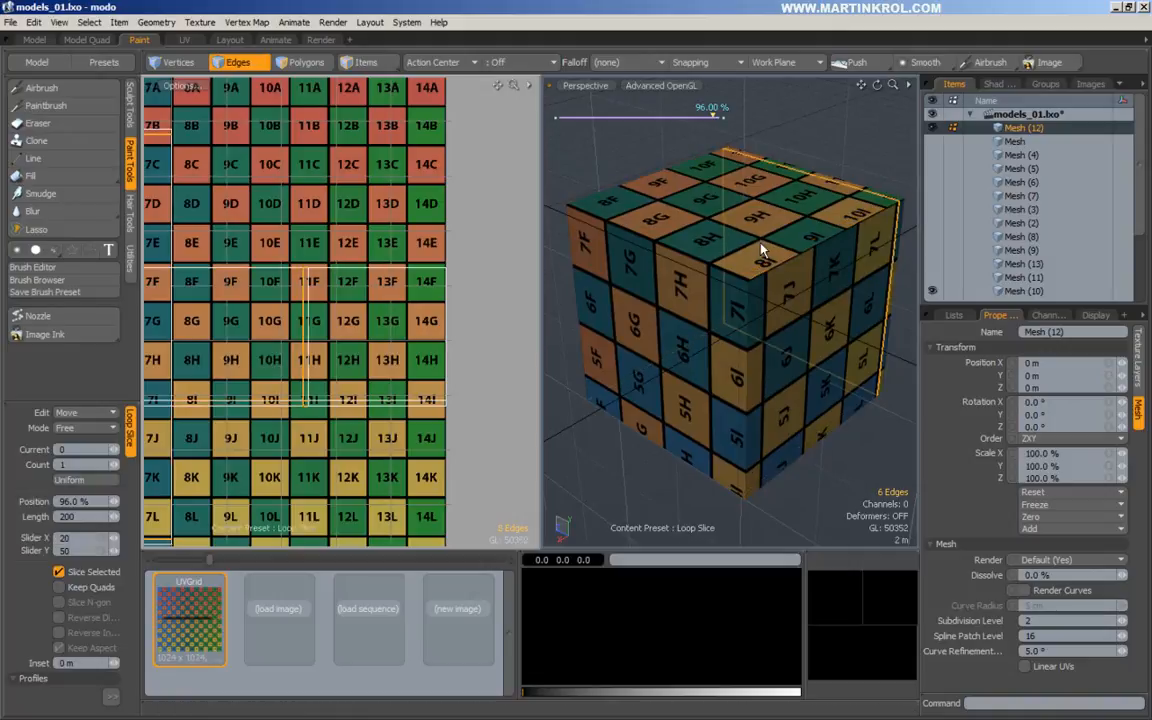
{"action": "left_click_drag", "start_coordinate": [905, 235], "coordinate": [854, 235]}
{"action": "key", "text": "space"}
Preview the twice-sliced cube as a subdivision surface and examine the texture distortion around its seams
{"action": "key", "text": "Tab"}
{"action": "left_click_drag", "start_coordinate": [767, 152], "coordinate": [595, 208], "text": "alt"}
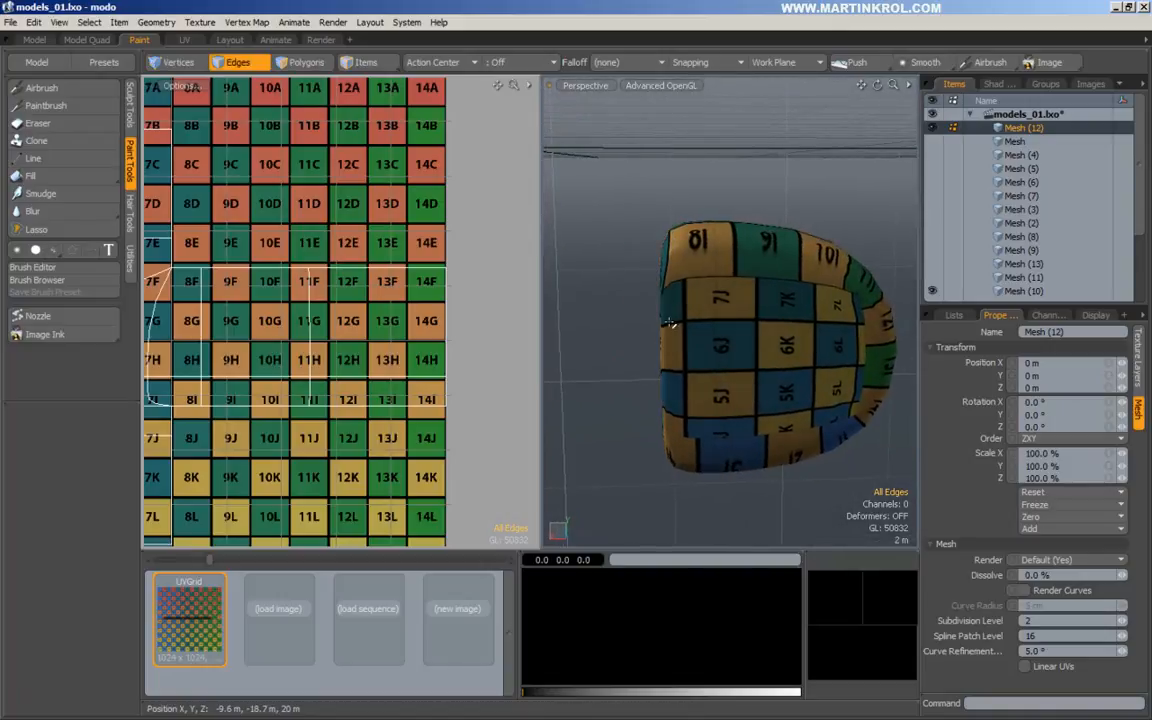
{"action": "key", "text": "2"}
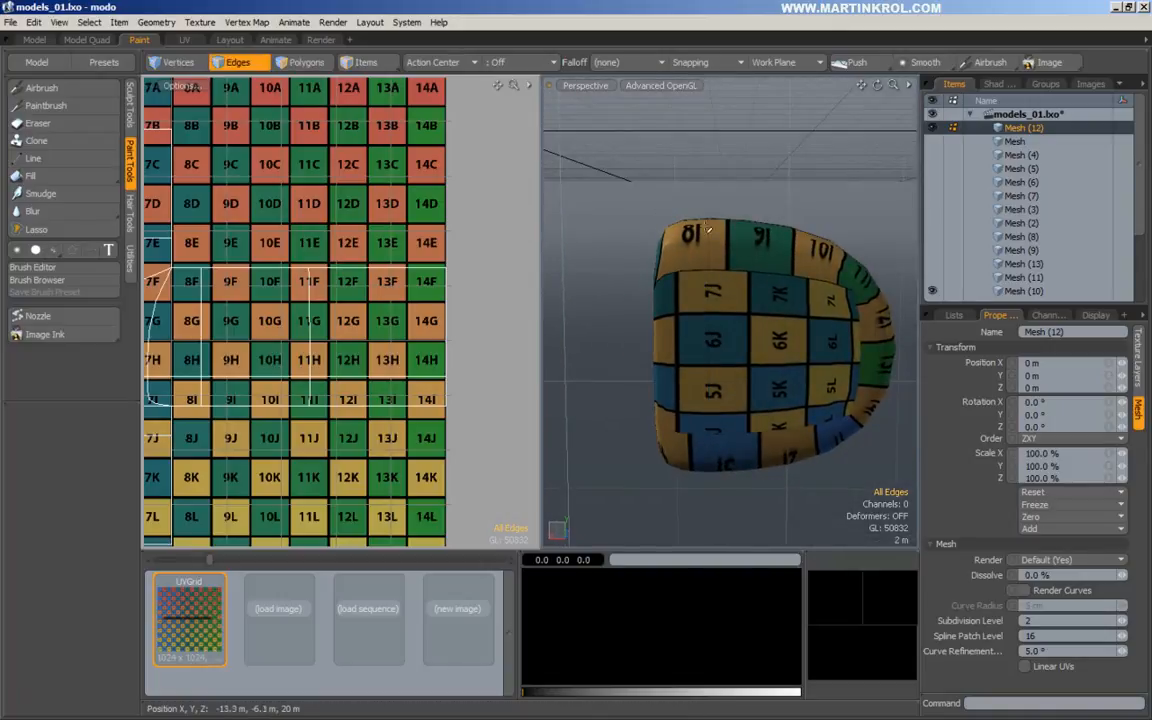
{"action": "left_click_drag", "start_coordinate": [806, 423], "coordinate": [871, 352], "text": "alt"}
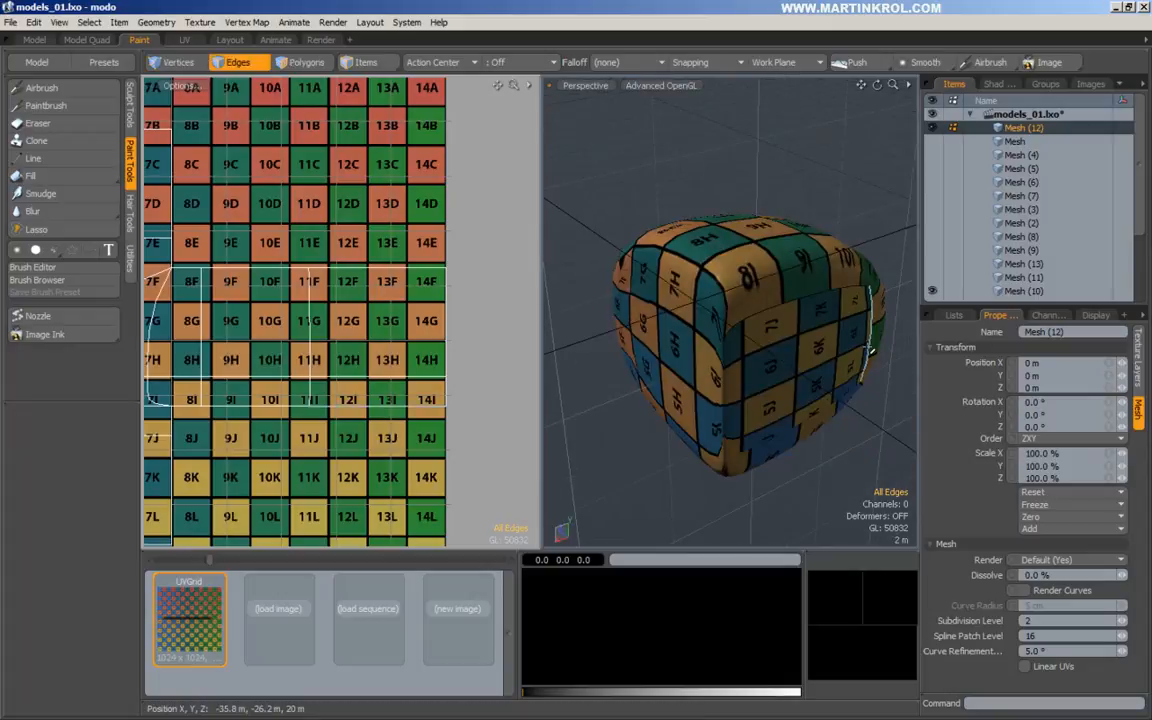
Undo the subdivision and both loop slices, back to the plain unsliced cube
{"action": "key", "text": "ctrl+z"}
{"action": "key", "text": "ctrl+z"}
{"action": "key", "text": "ctrl+z"}
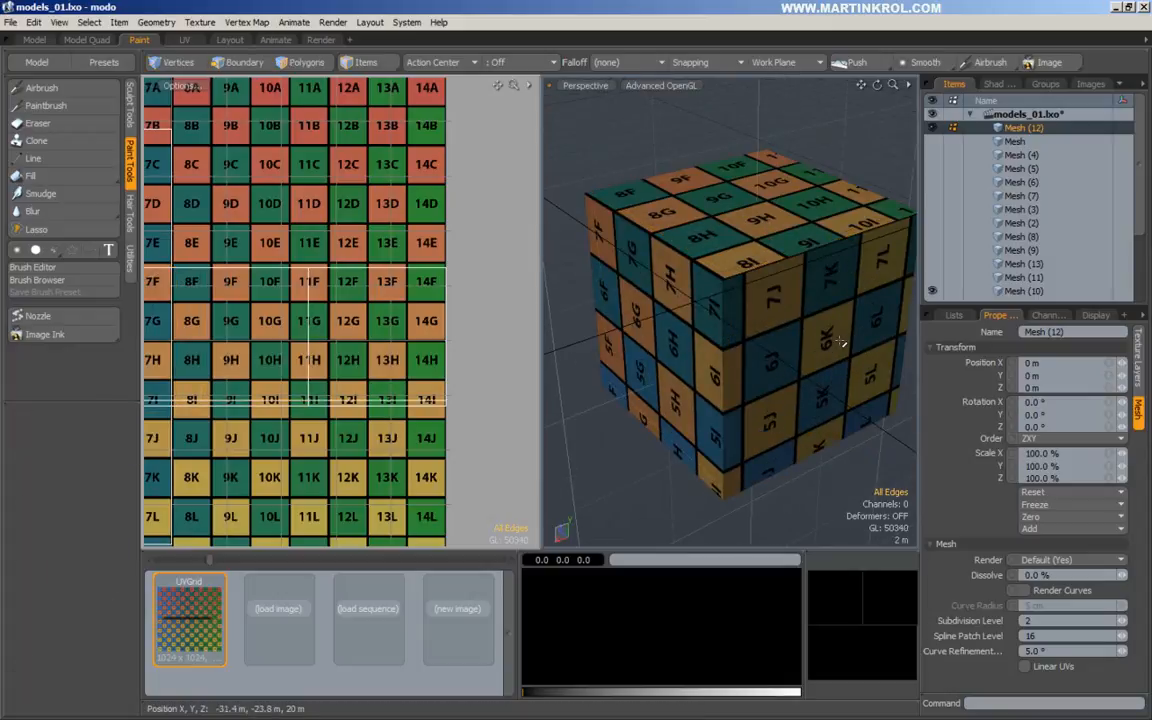
{"action": "key", "text": "ctrl+z"}
{"action": "left_click_drag", "start_coordinate": [840, 340], "coordinate": [720, 154], "text": "alt"}
{"action": "key", "text": "ctrl+z"}
{"action": "key", "text": "ctrl+z"}
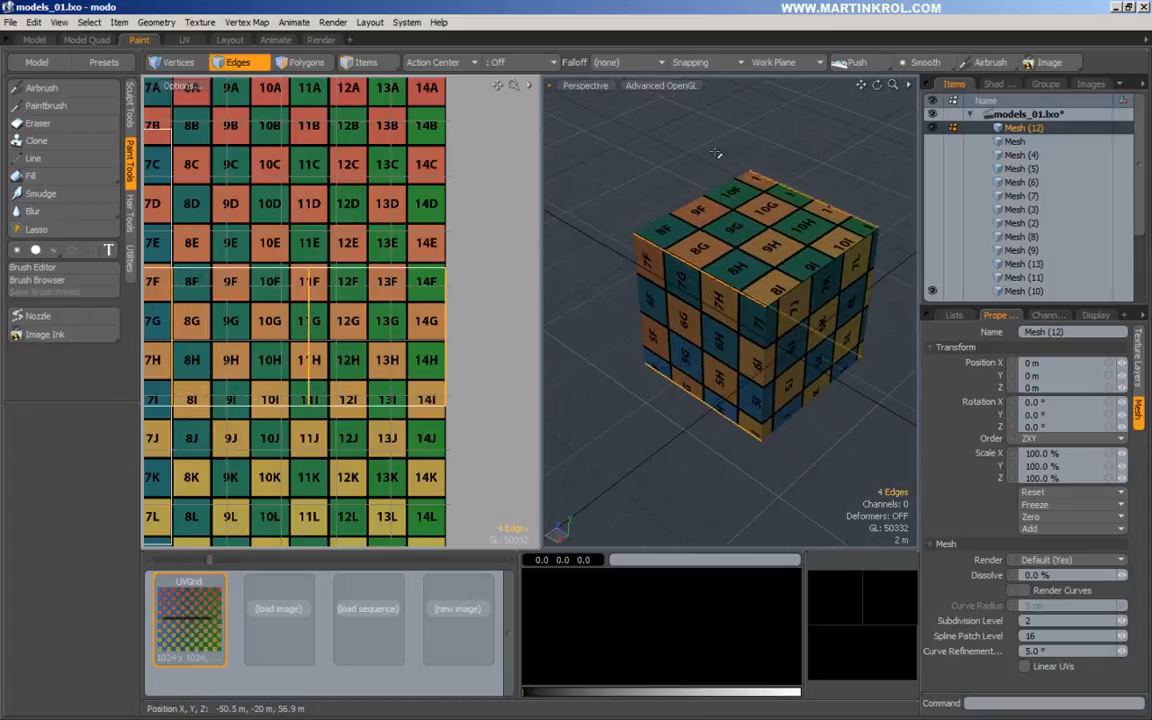
{"action": "right_click_drag", "start_coordinate": [674, 214], "coordinate": [628, 226], "text": "alt"}
{"action": "left_click_drag", "start_coordinate": [628, 226], "coordinate": [599, 179], "text": "alt"}
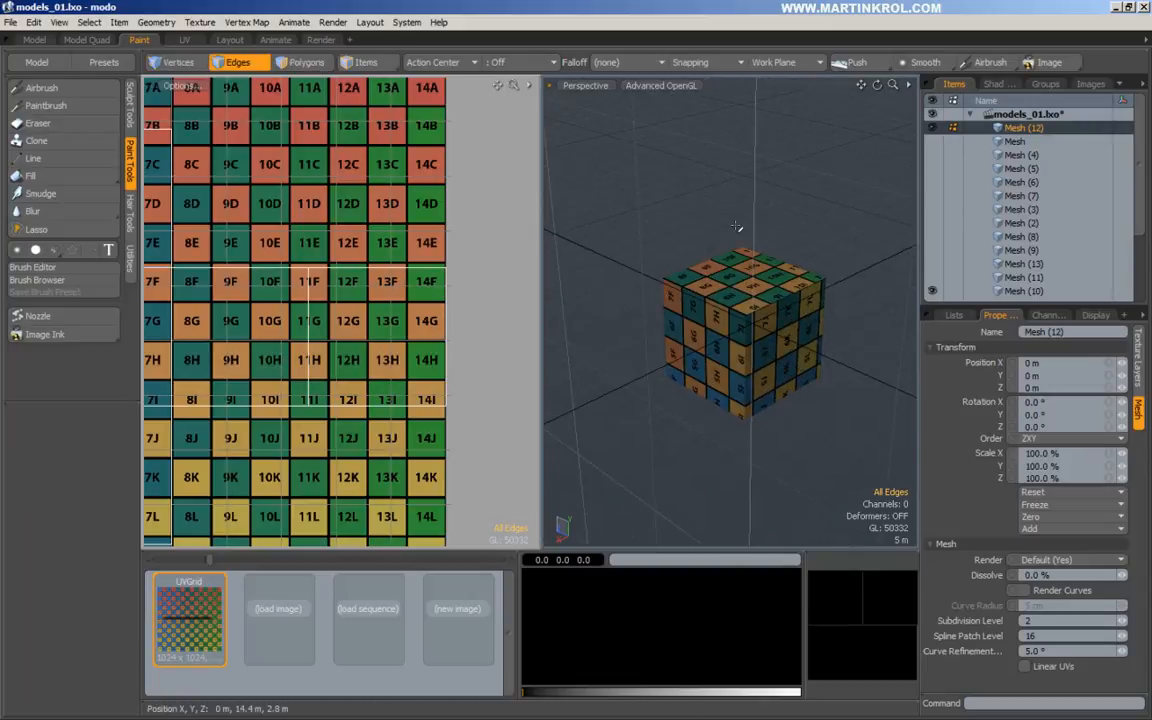
Switch to polygon selection and examine the cube's complete UV layout over the checker grid
{"action": "scroll", "coordinate": [367, 243], "scroll_direction": "down", "scroll_amount": 2, "text": "alt"}
{"action": "left_click_drag", "start_coordinate": [282, 260], "coordinate": [373, 316], "text": "alt"}
{"action": "scroll", "coordinate": [373, 316], "scroll_direction": "down", "scroll_amount": 2, "text": "alt"}
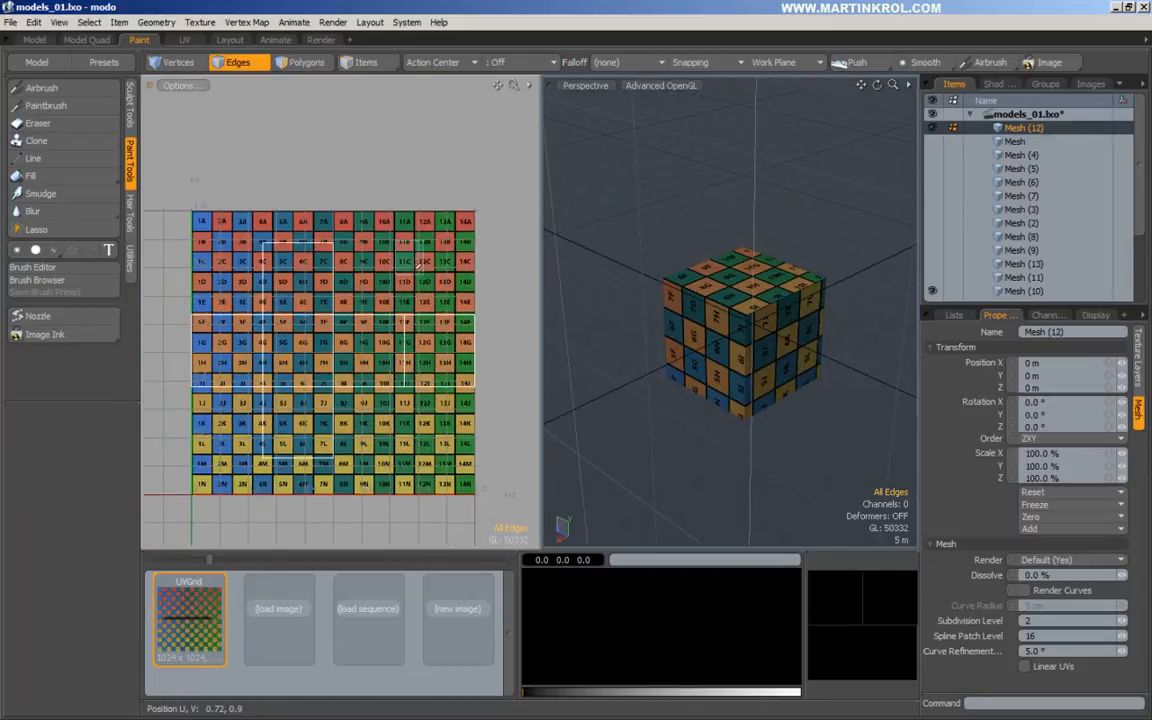
{"action": "left_click", "coordinate": [305, 62]}
{"action": "mouse_move", "coordinate": [298, 280]}
{"action": "left_mouse_down"}
{"action": "mouse_move", "coordinate": [265, 316]}
{"action": "mouse_move", "coordinate": [432, 362]}
{"action": "mouse_move", "coordinate": [345, 345]}
{"action": "left_mouse_up"}
{"action": "left_click", "coordinate": [380, 222]}
{"action": "mouse_move", "coordinate": [414, 294]}
{"action": "right_mouse_down", "text": "alt"}
{"action": "mouse_move", "coordinate": [404, 296]}
{"action": "mouse_move", "coordinate": [420, 272]}
{"action": "right_mouse_up", "text": "alt"}
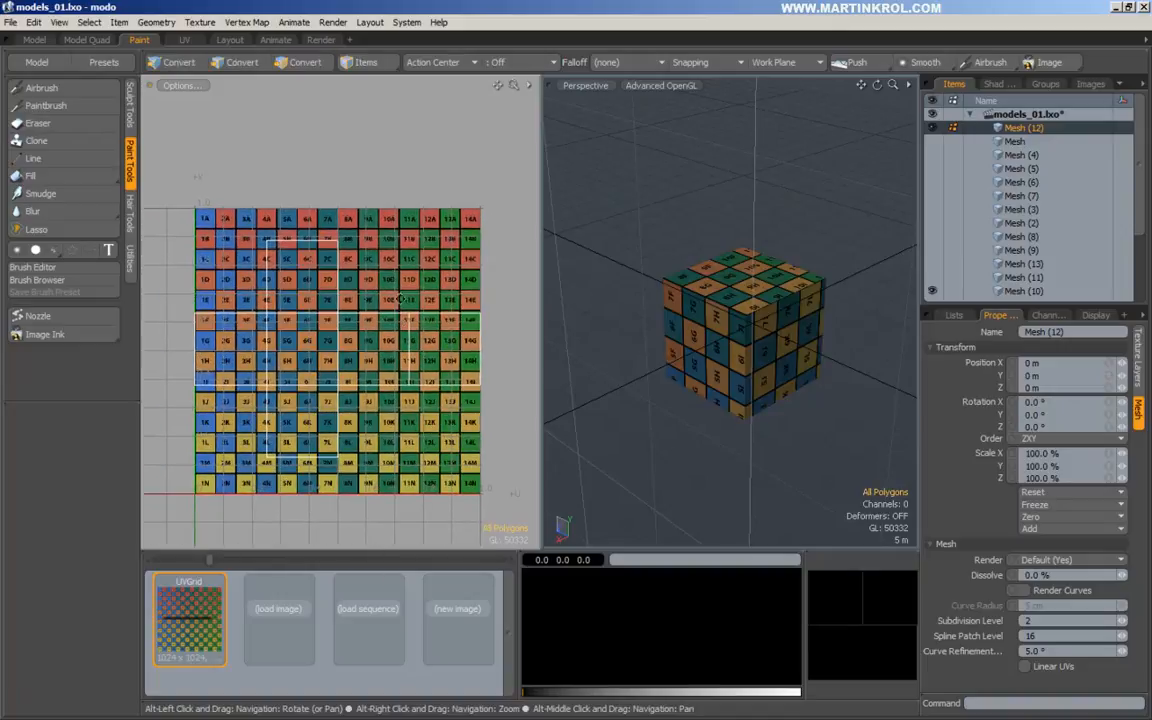
{"action": "left_click_drag", "start_coordinate": [420, 272], "coordinate": [406, 296], "text": "alt"}
{"action": "right_click_drag", "start_coordinate": [406, 296], "coordinate": [413, 296], "text": "alt"}
{"action": "left_click_drag", "start_coordinate": [412, 296], "coordinate": [414, 282], "text": "alt"}
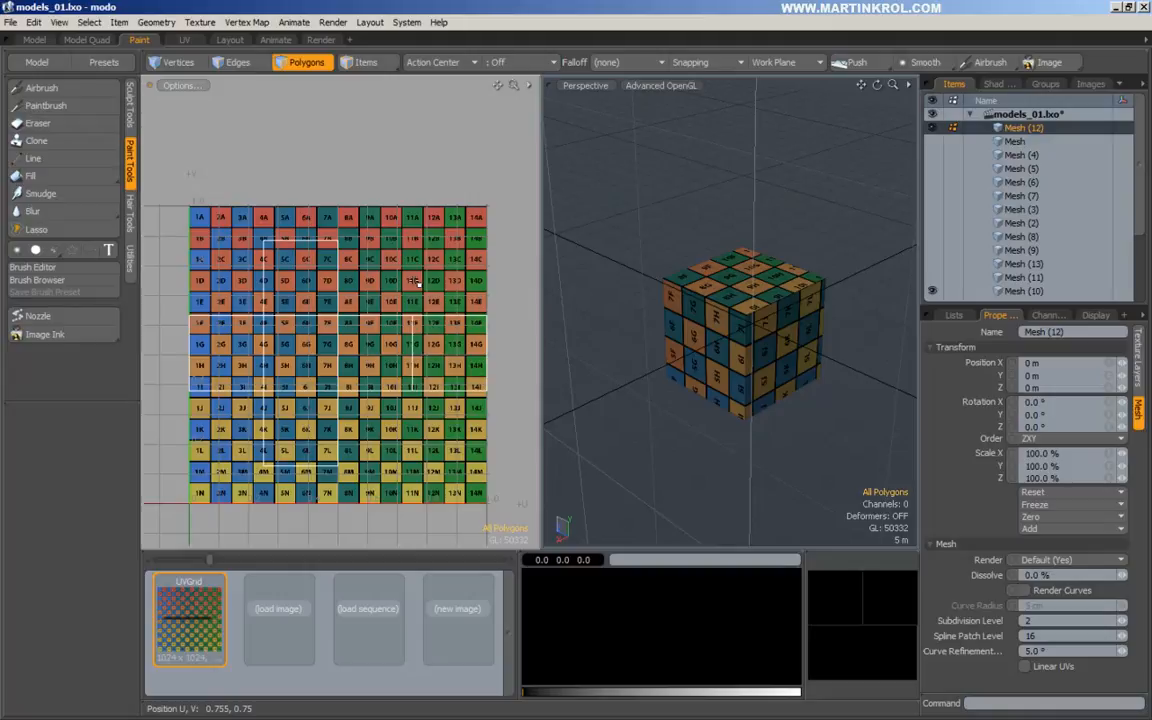
Toggle the subdivision preview and select individual cube faces to check where they lie in the UV map
{"action": "key", "text": "Tab"}
{"action": "key", "text": "Tab"}
{"action": "left_click_drag", "start_coordinate": [668, 244], "coordinate": [714, 378], "text": "alt"}
{"action": "left_click", "coordinate": [714, 378]}
{"action": "left_click", "coordinate": [676, 362]}
{"action": "left_click", "coordinate": [705, 306]}
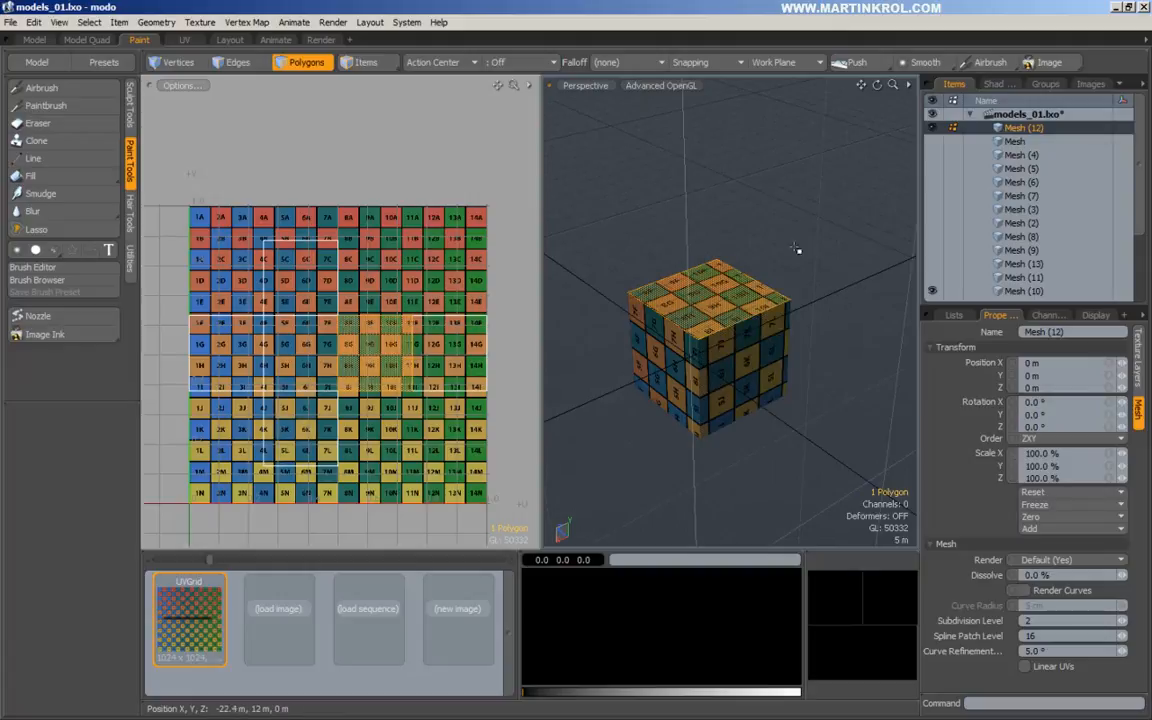
{"action": "left_click", "coordinate": [846, 339]}
Preview the unsliced cube as a subdivision surface from a lower angle, and return it to plain polygons
{"action": "left_click_drag", "start_coordinate": [846, 339], "coordinate": [719, 290], "text": "alt"}
{"action": "key", "text": "Tab"}
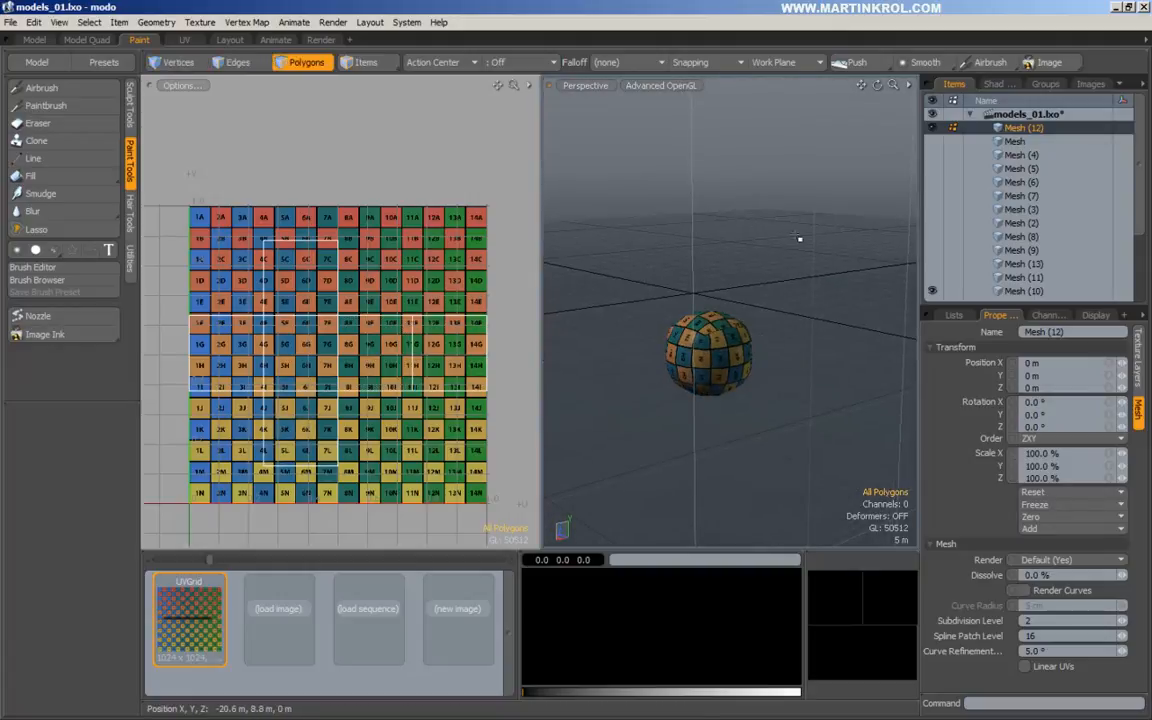
{"action": "key", "text": "Tab"}
{"action": "left_click_drag", "start_coordinate": [805, 308], "coordinate": [802, 291], "text": "alt"}
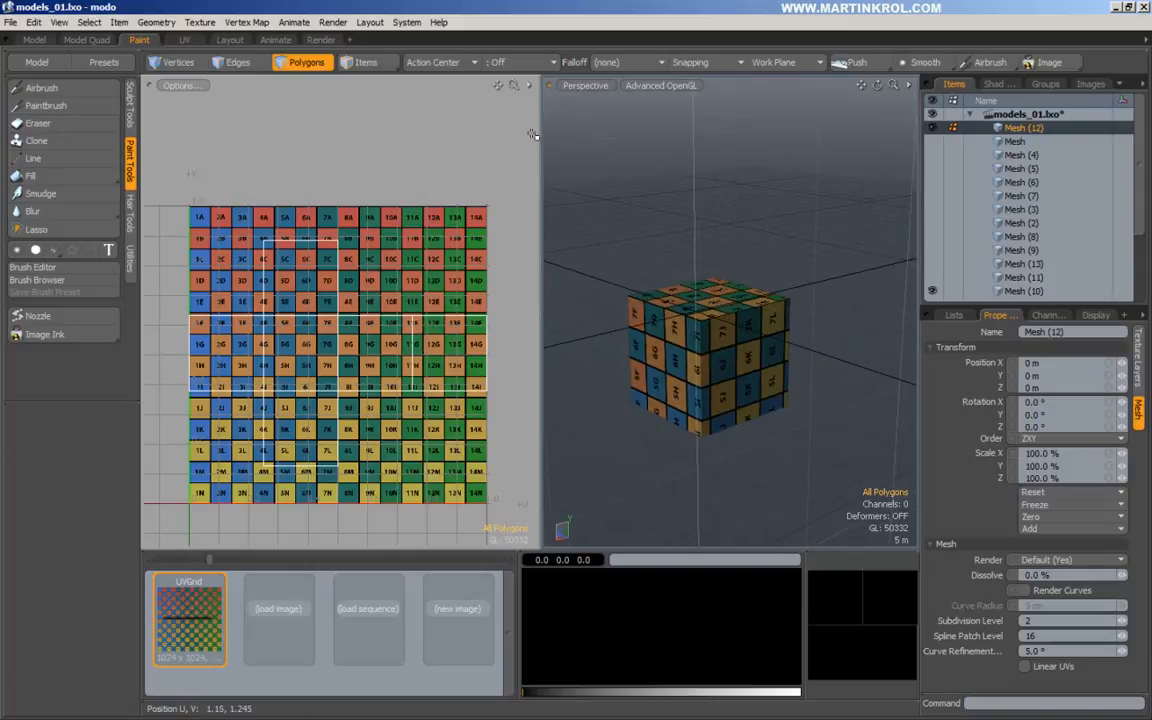
Switch to edge selection, loop-slice the cube once at 50%, and bevel the new edge loop with a 9.15 m inset
{"action": "left_click", "coordinate": [238, 62]}
{"action": "left_click_drag", "start_coordinate": [720, 300], "coordinate": [690, 275], "text": "alt"}
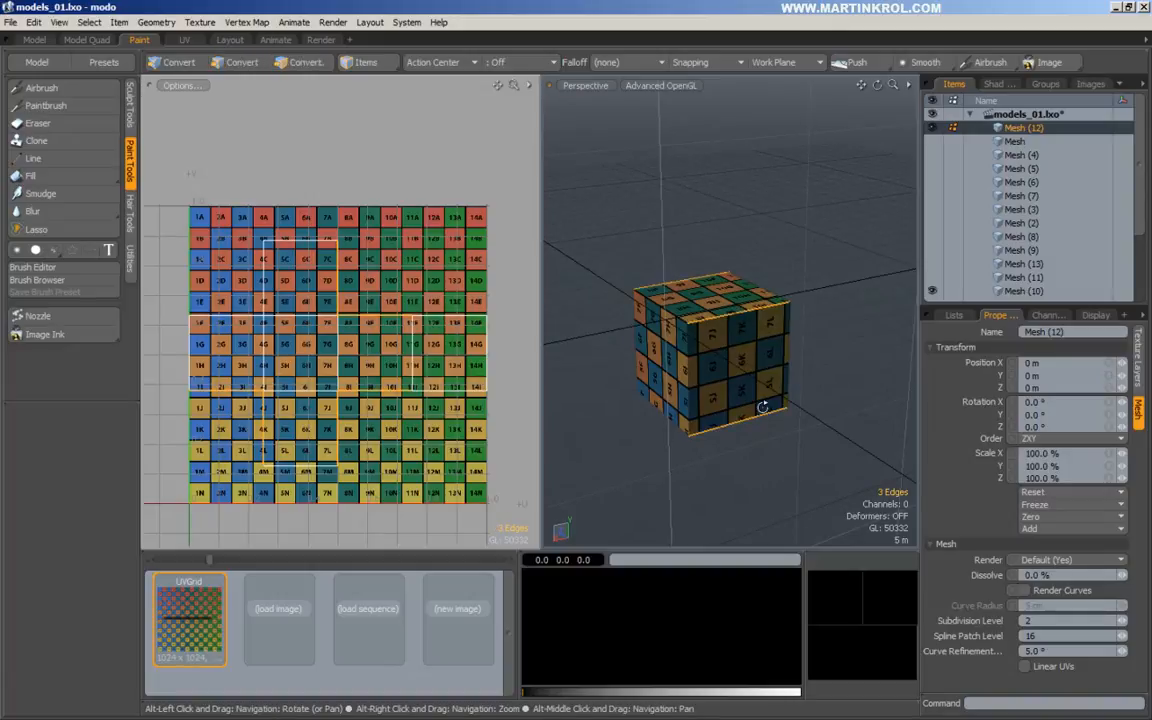
{"action": "key", "text": "alt+c"}
{"action": "left_click_drag", "start_coordinate": [773, 393], "coordinate": [850, 393]}
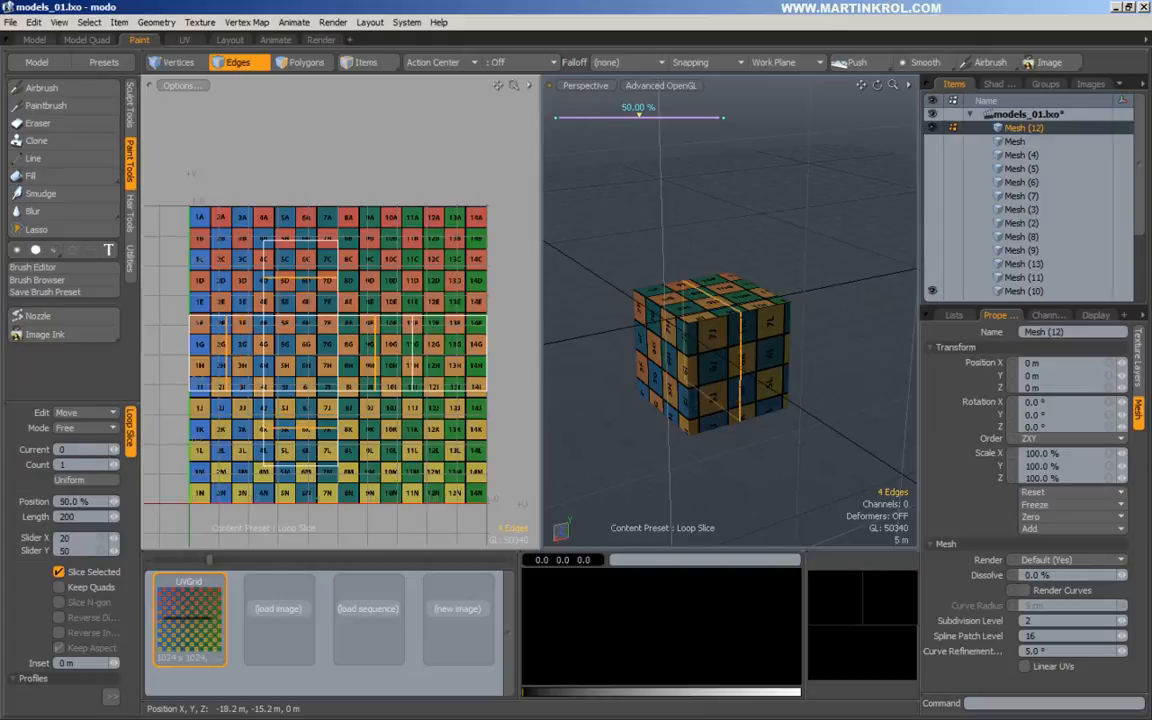
{"action": "key", "text": "space"}
{"action": "key", "text": "b"}
{"action": "mouse_move", "coordinate": [683, 364]}
{"action": "left_mouse_down"}
{"action": "mouse_move", "coordinate": [748, 364]}
{"action": "mouse_move", "coordinate": [671, 366]}
{"action": "left_mouse_up"}
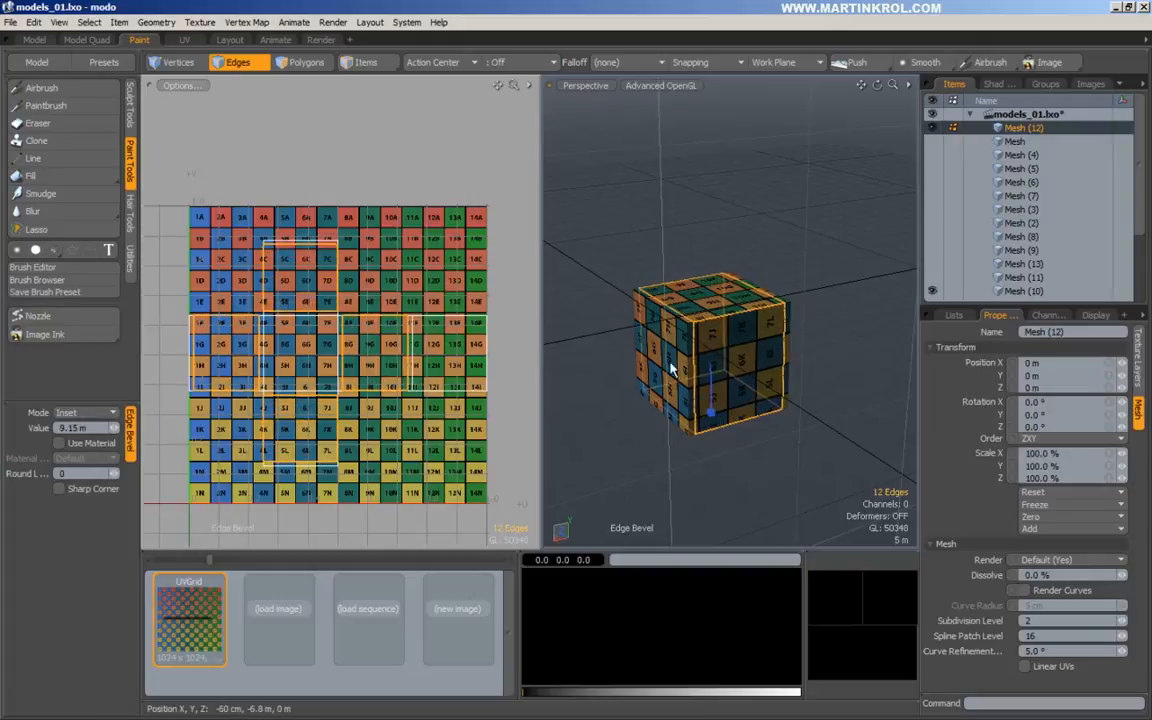
Loop-slice the cube again across the first pair of loops, bevel the new loop with an 8.8 m inset, and clear the selection
{"action": "key", "text": "Escape"}
{"action": "key", "text": "Escape"}
{"action": "left_click_drag", "start_coordinate": [668, 300], "coordinate": [657, 312]}
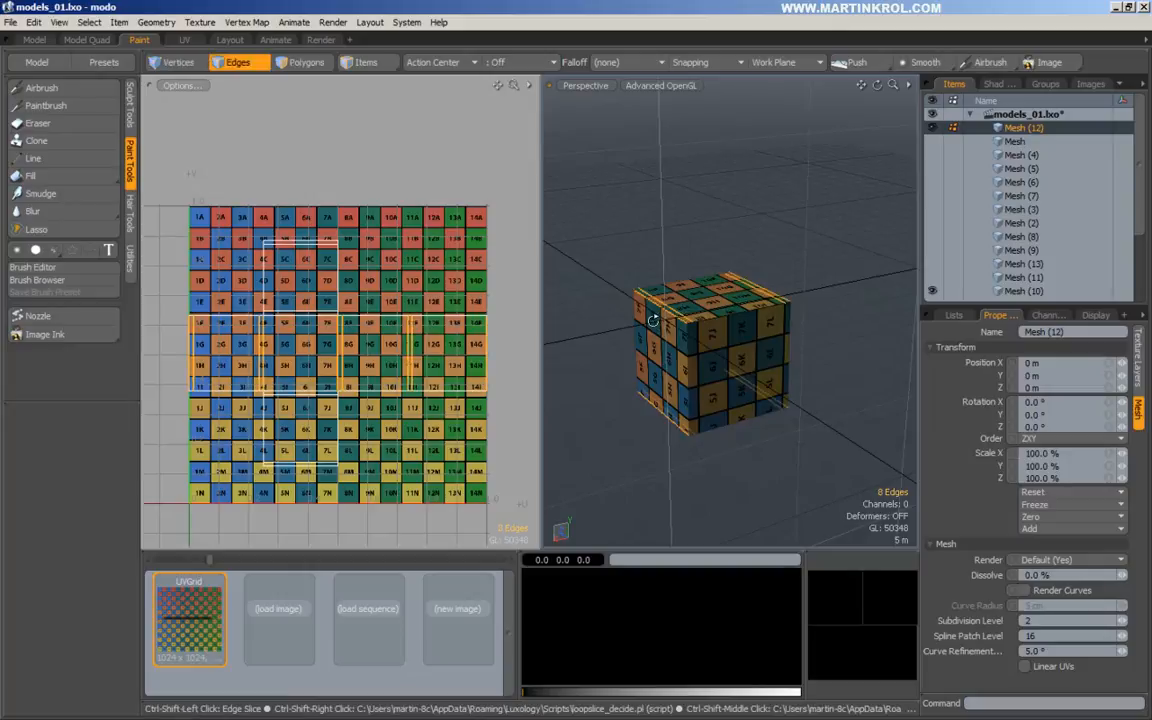
{"action": "key", "text": "alt+c"}
{"action": "key", "text": "b"}
{"action": "left_click_drag", "start_coordinate": [668, 334], "coordinate": [735, 334]}
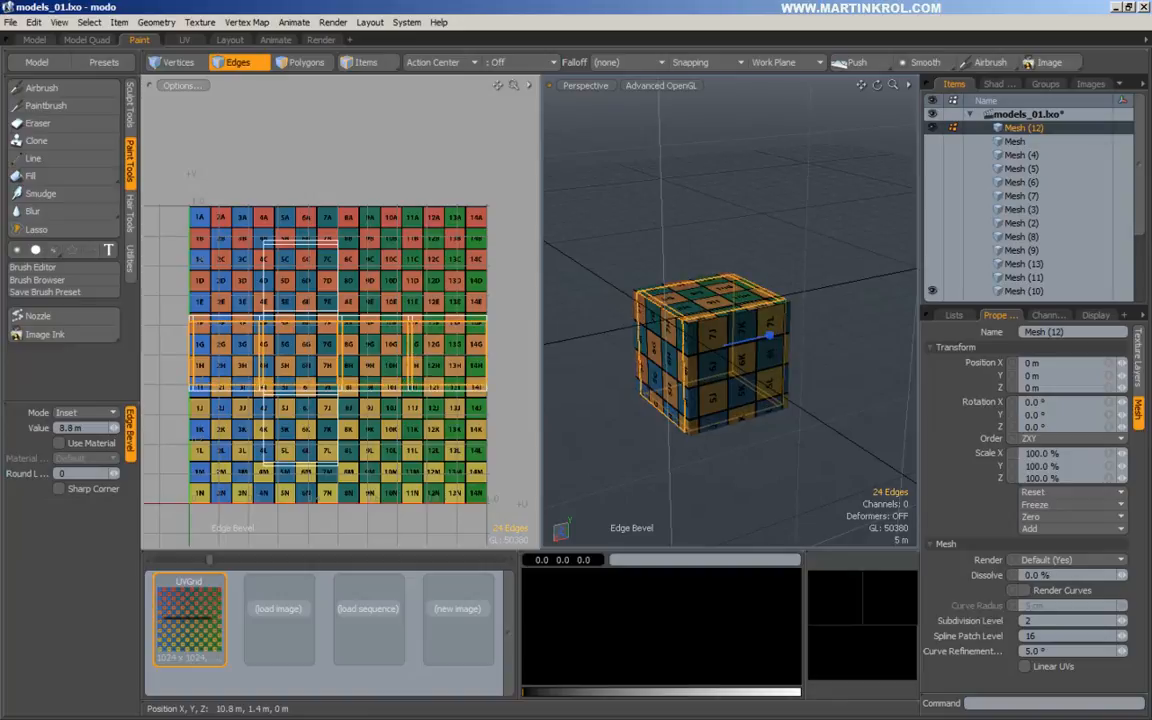
{"action": "left_click_drag", "start_coordinate": [597, 309], "coordinate": [620, 334], "text": "alt"}
{"action": "right_click_drag", "start_coordinate": [620, 334], "coordinate": [687, 336], "text": "alt"}
{"action": "left_click_drag", "start_coordinate": [687, 336], "coordinate": [705, 346], "text": "alt"}
{"action": "left_click_drag", "start_coordinate": [705, 346], "coordinate": [742, 366]}
{"action": "key", "text": "space"}
{"action": "left_click_drag", "start_coordinate": [677, 191], "coordinate": [745, 222]}
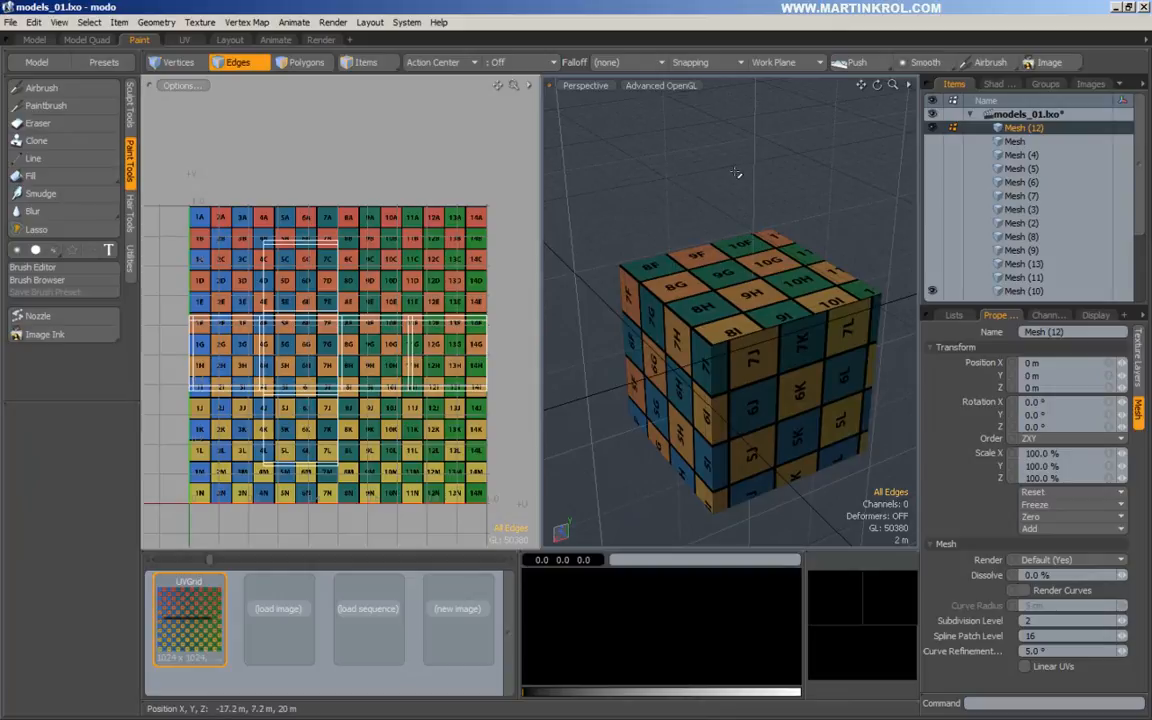
Switch to polygon selection, preview the sliced cube as a subdivision surface, and examine the checker texture on its rounded corners from several angles
{"action": "left_click", "coordinate": [303, 62]}
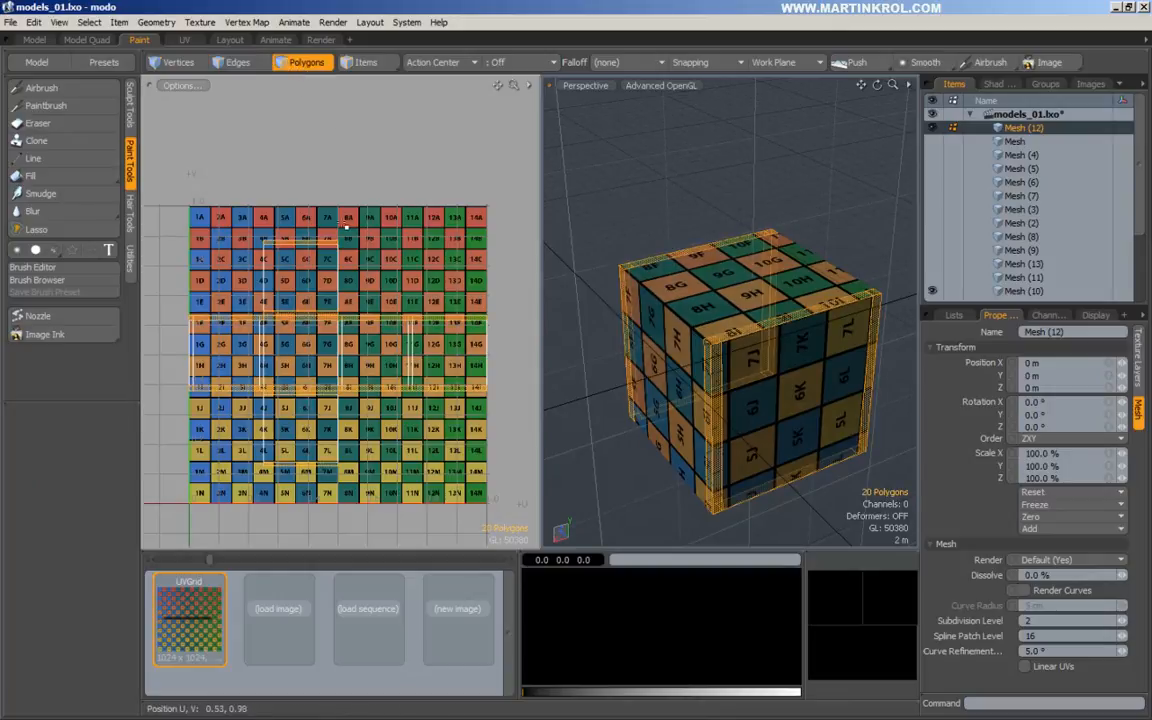
{"action": "key", "text": "Tab"}
{"action": "left_click_drag", "start_coordinate": [776, 247], "coordinate": [782, 249], "text": "alt"}
{"action": "right_click_drag", "start_coordinate": [795, 254], "coordinate": [830, 295], "text": "alt"}
{"action": "left_click_drag", "start_coordinate": [815, 294], "coordinate": [738, 310]}
{"action": "right_click_drag", "start_coordinate": [735, 181], "coordinate": [772, 219]}
{"action": "left_click_drag", "start_coordinate": [700, 240], "coordinate": [796, 275], "text": "alt"}
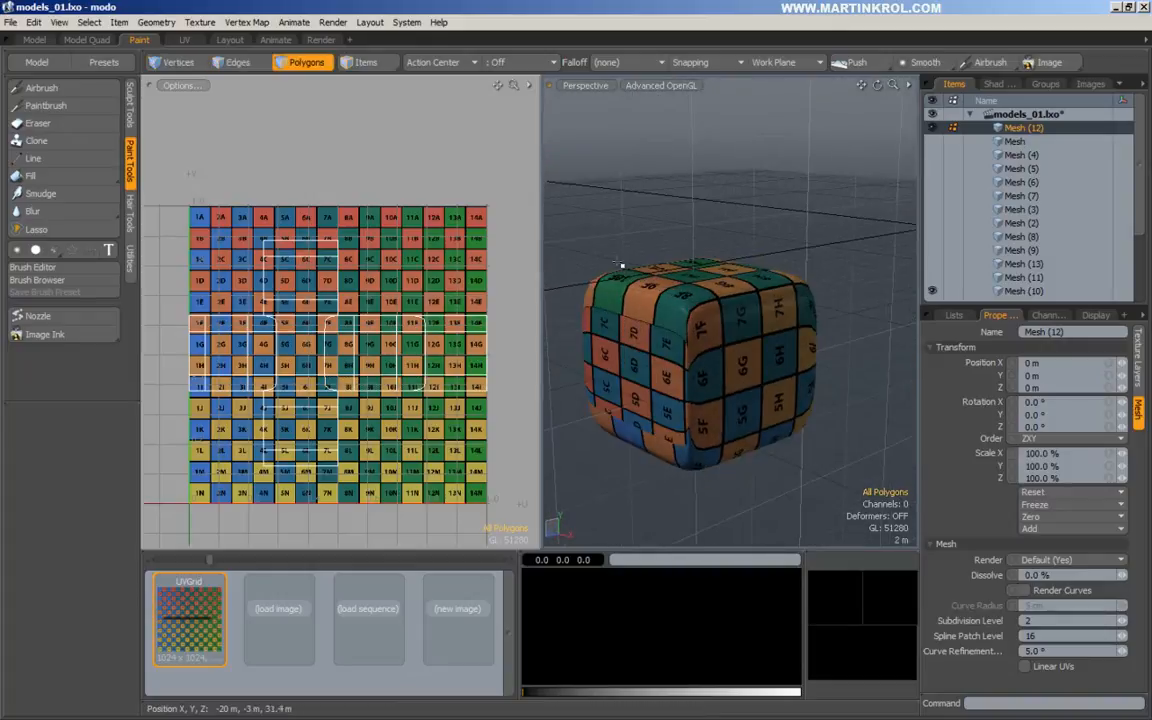
{"action": "left_click_drag", "start_coordinate": [586, 306], "coordinate": [530, 285], "text": "alt"}
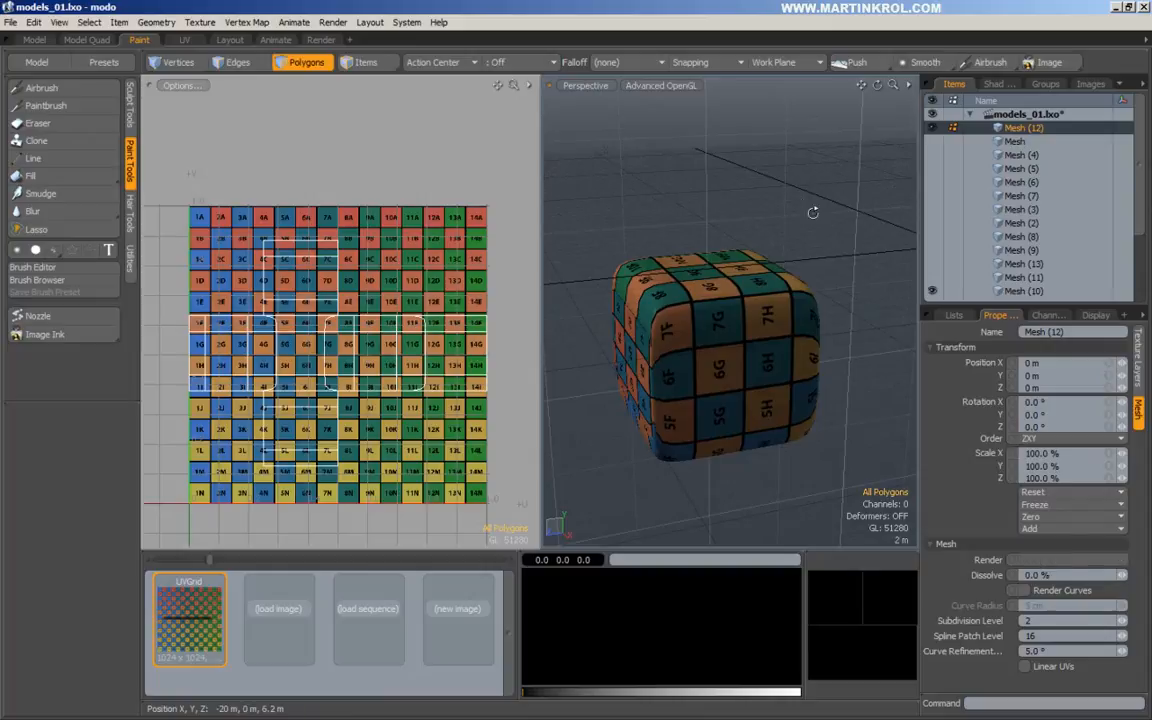
{"action": "left_click_drag", "start_coordinate": [817, 216], "coordinate": [674, 316], "text": "alt"}
Return the sliced cube to plain polygons and inspect its checker mapping from farther away
{"action": "key", "text": "Tab"}
{"action": "left_click_drag", "start_coordinate": [832, 280], "coordinate": [772, 237], "text": "alt"}
{"action": "right_click_drag", "start_coordinate": [808, 240], "coordinate": [774, 198], "text": "alt"}
{"action": "left_click_drag", "start_coordinate": [776, 314], "coordinate": [826, 298], "text": "alt"}
{"action": "left_click", "coordinate": [738, 350]}
{"action": "right_click_drag", "start_coordinate": [826, 298], "coordinate": [774, 303], "text": "alt"}
Undo the subdivision preview changes and the second loop slice with its bevel, and clear the remaining edge selection
{"action": "key", "text": "ctrl+z"}
{"action": "key", "text": "ctrl+z"}
{"action": "key", "text": "ctrl+z"}
{"action": "key", "text": "ctrl+z"}
{"action": "key", "text": "ctrl+z"}
{"action": "key", "text": "ctrl+z"}
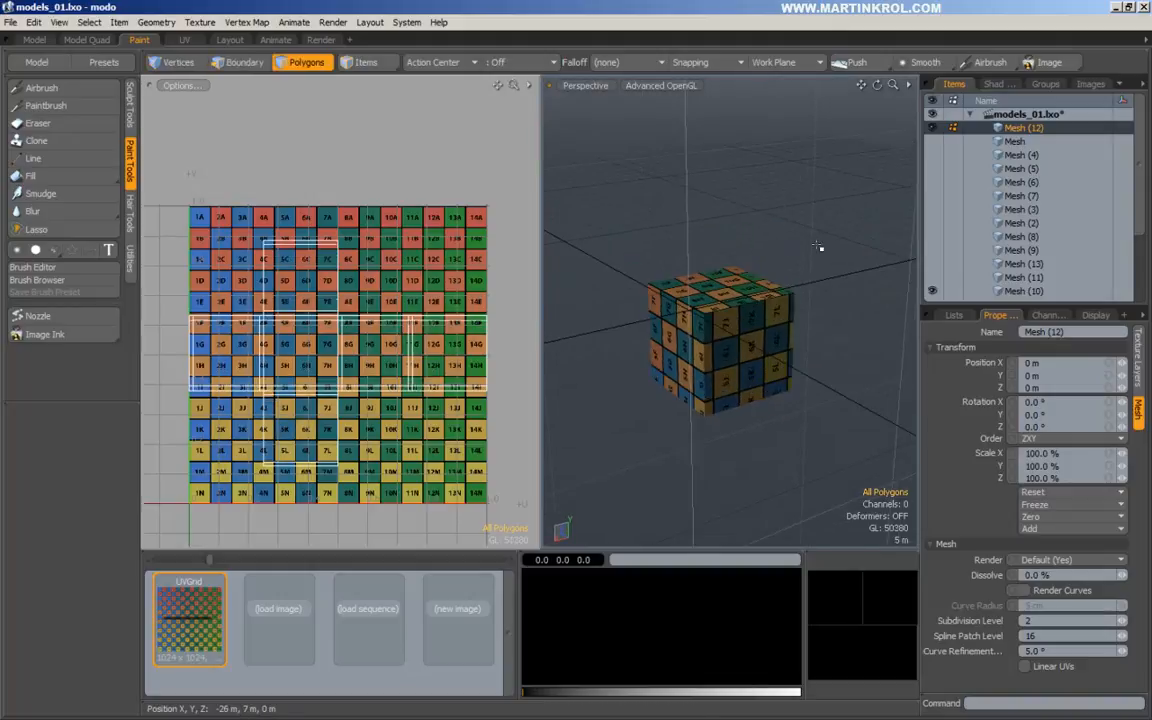
{"action": "key", "text": "ctrl+z"}
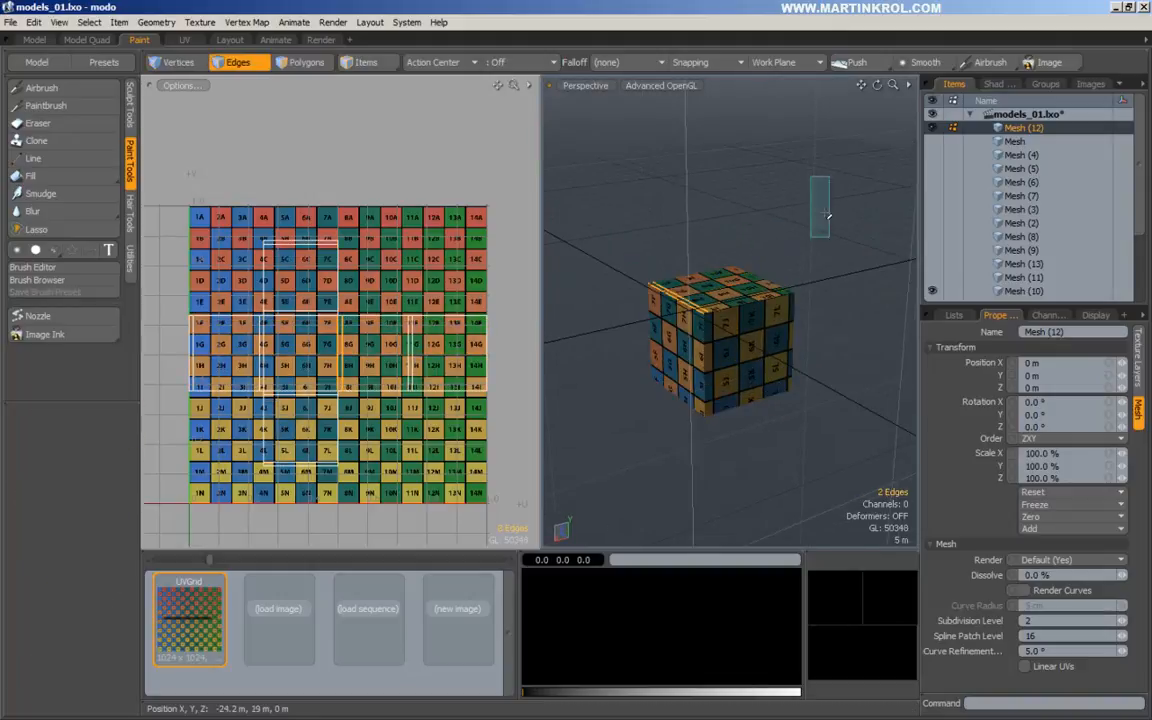
{"action": "left_click", "coordinate": [815, 183]}
{"action": "left_click_drag", "start_coordinate": [840, 260], "coordinate": [813, 278], "text": "alt"}
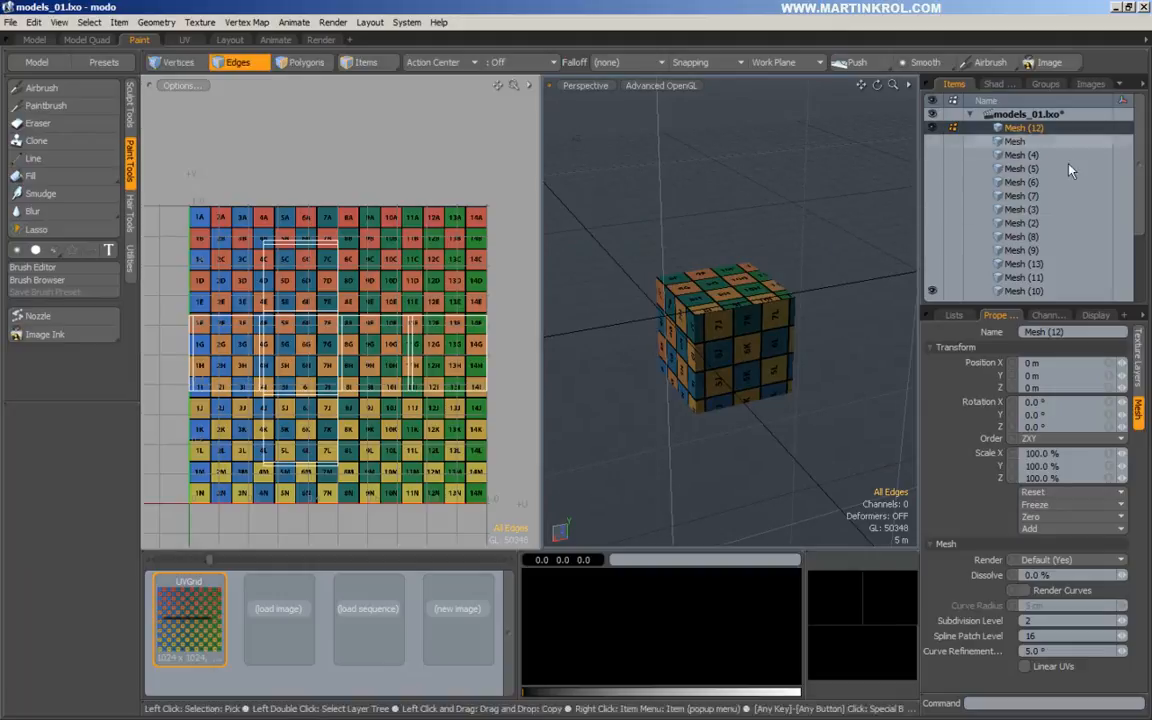
Check the UV layouts of Mesh (4), Mesh (5) and Mesh (6) in turn, and frame the Mesh (6) torus in the 3D view
{"action": "left_click", "coordinate": [1022, 156]}
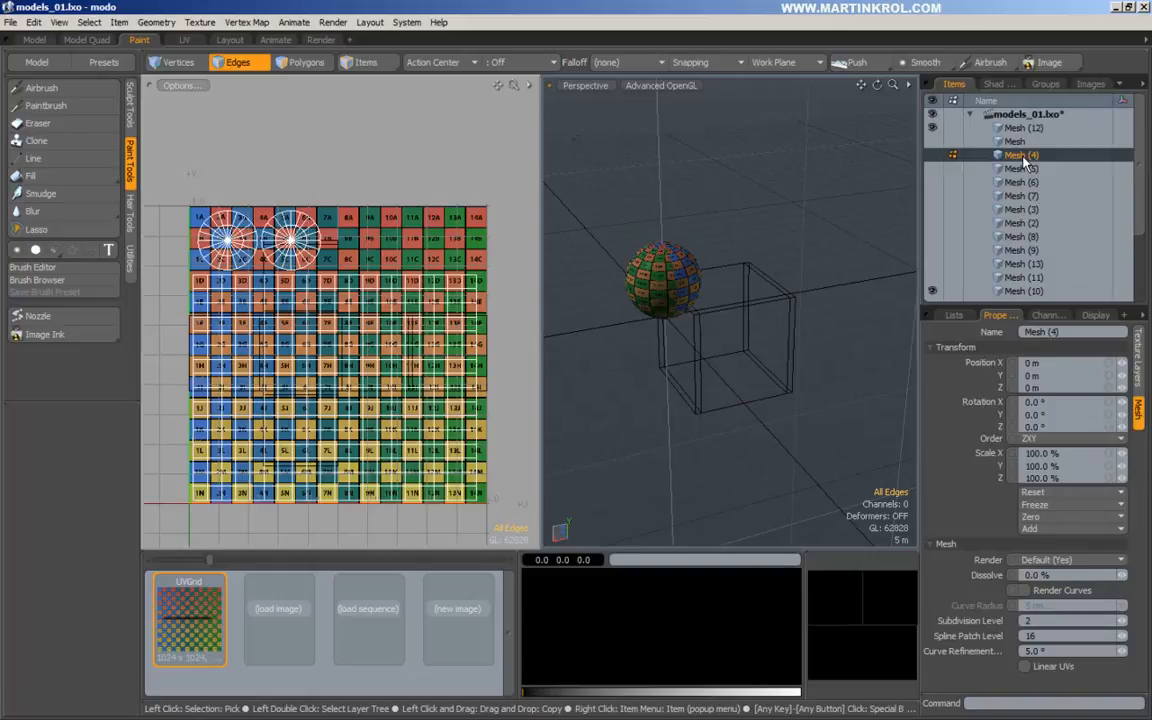
{"action": "left_click", "coordinate": [1024, 169]}
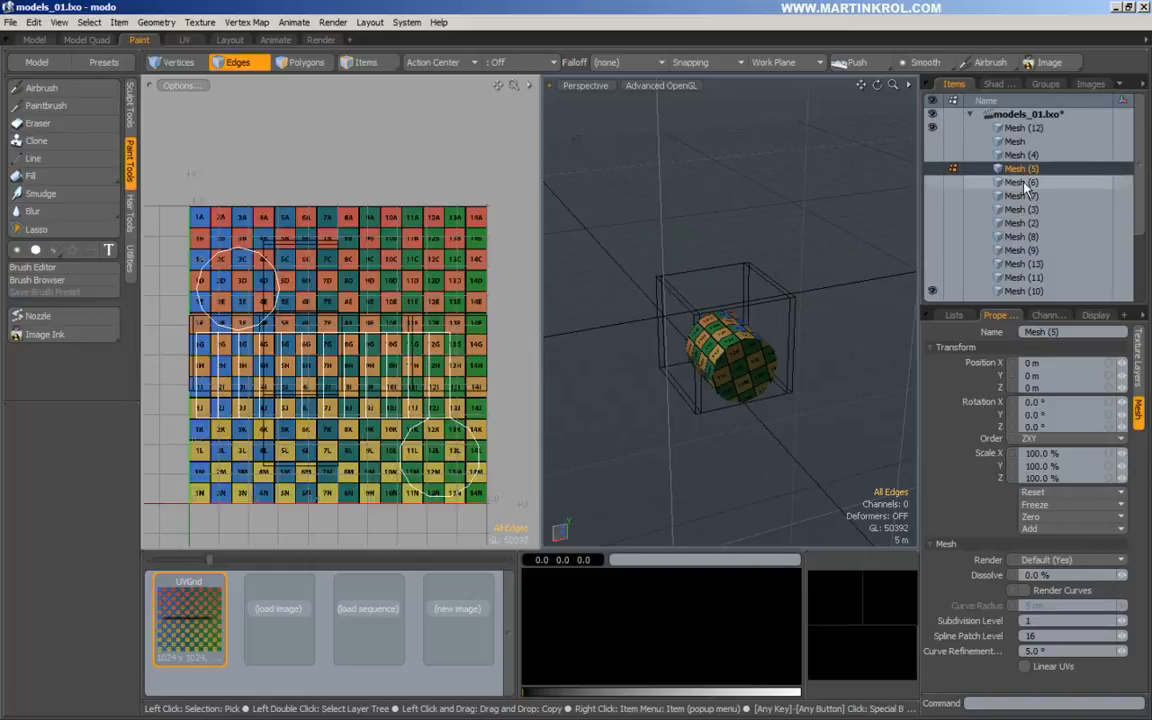
{"action": "left_click", "coordinate": [1022, 182]}
{"action": "key", "text": "shift+a"}
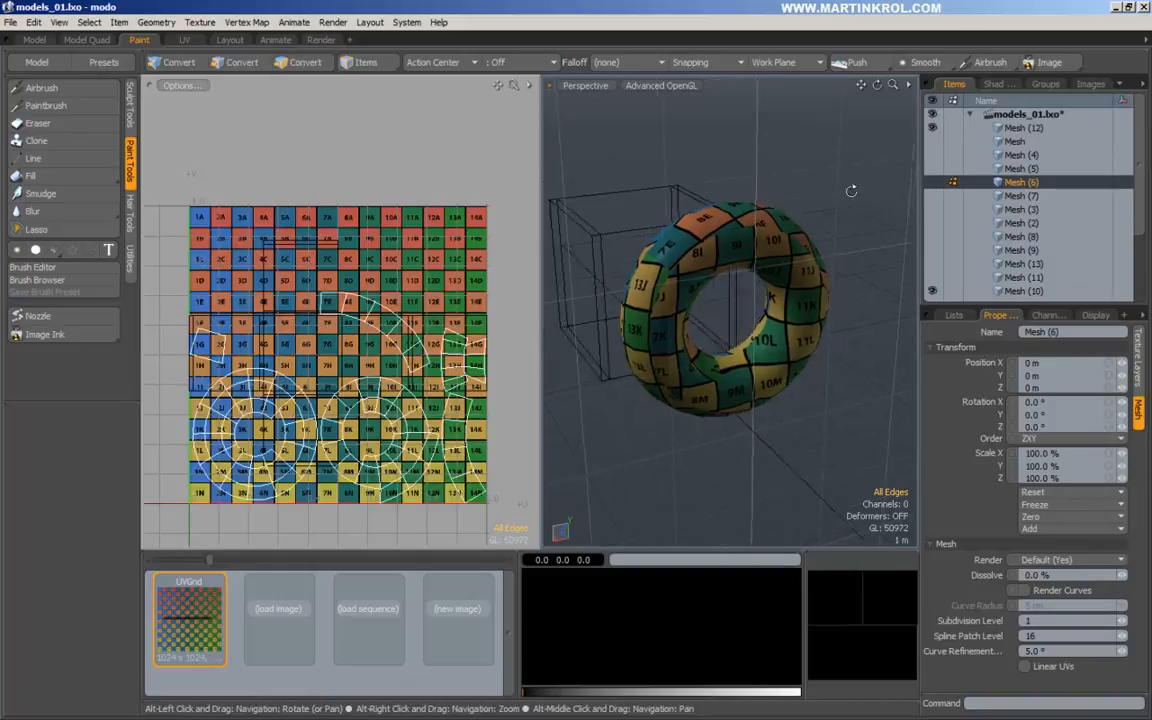